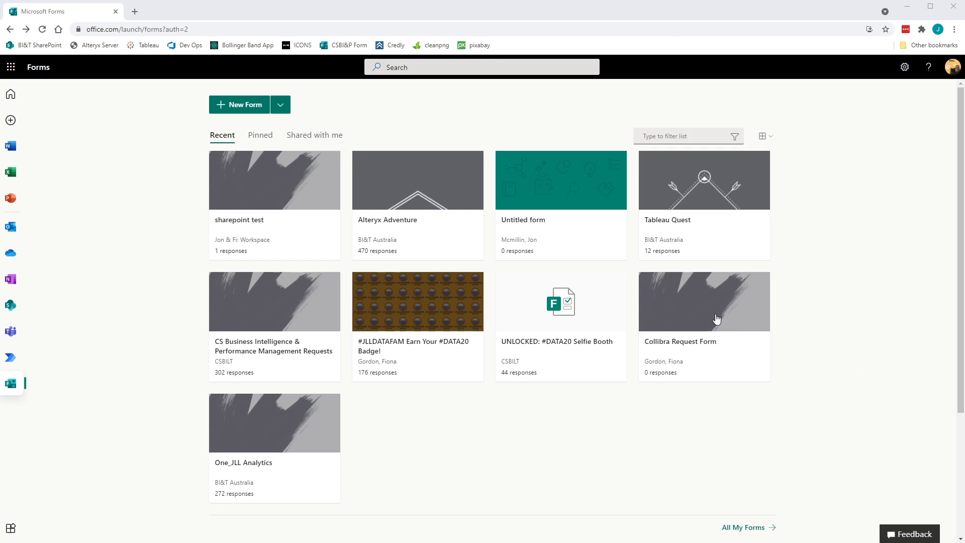
Create a new group form in the workspace group listed first under My groups
scroll(485, 383, "down", 2)
scroll(487, 384, "down", 1)
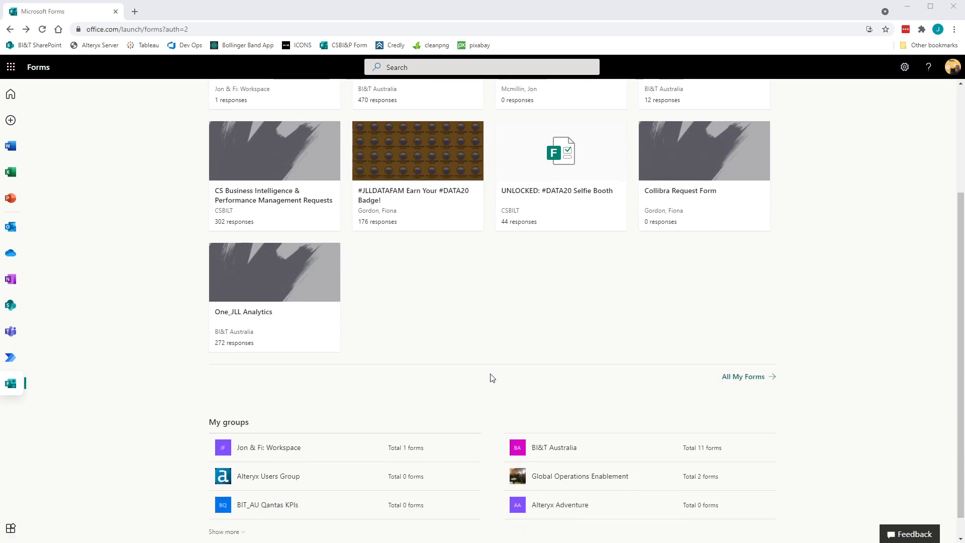
scroll(491, 377, "up", 3)
scroll(491, 377, "down", 1)
scroll(490, 371, "down", 2)
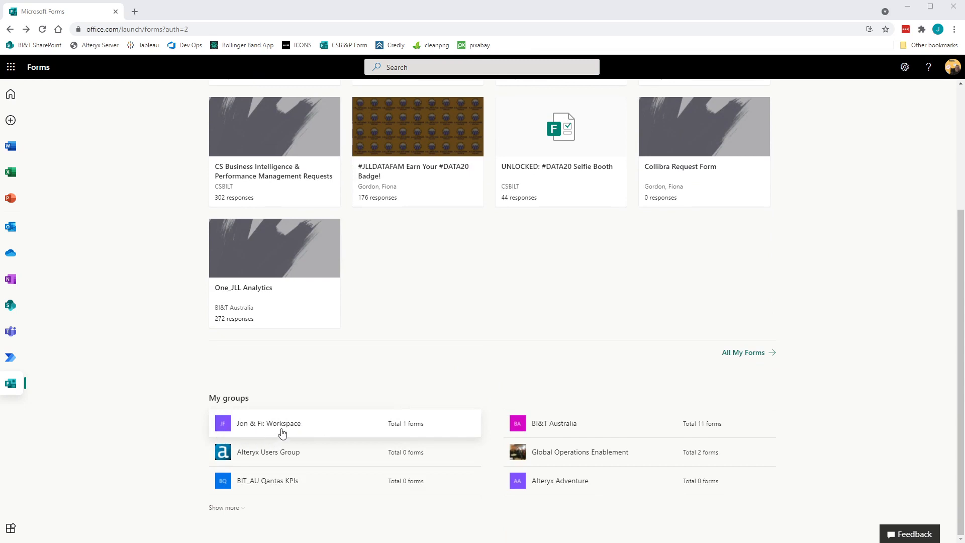
left_click(261, 426)
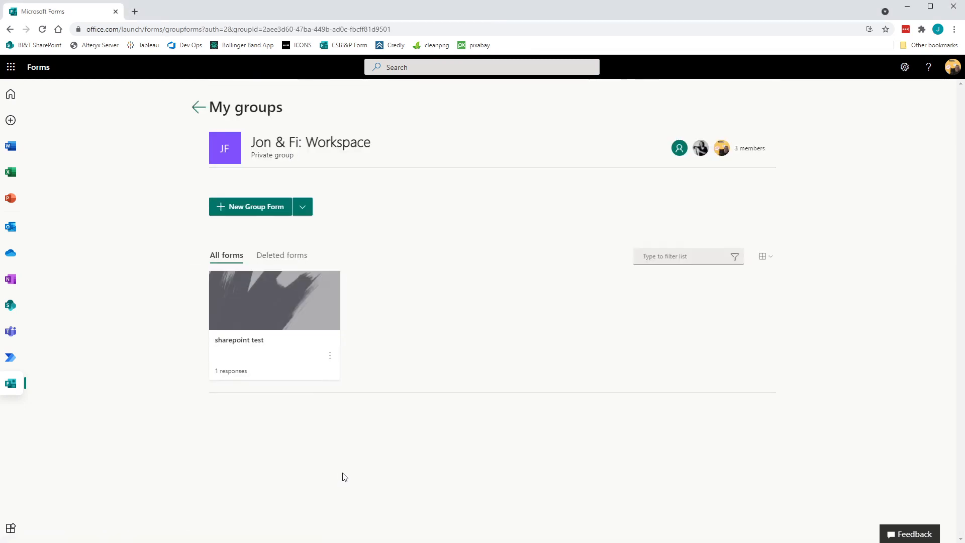
left_click(229, 208)
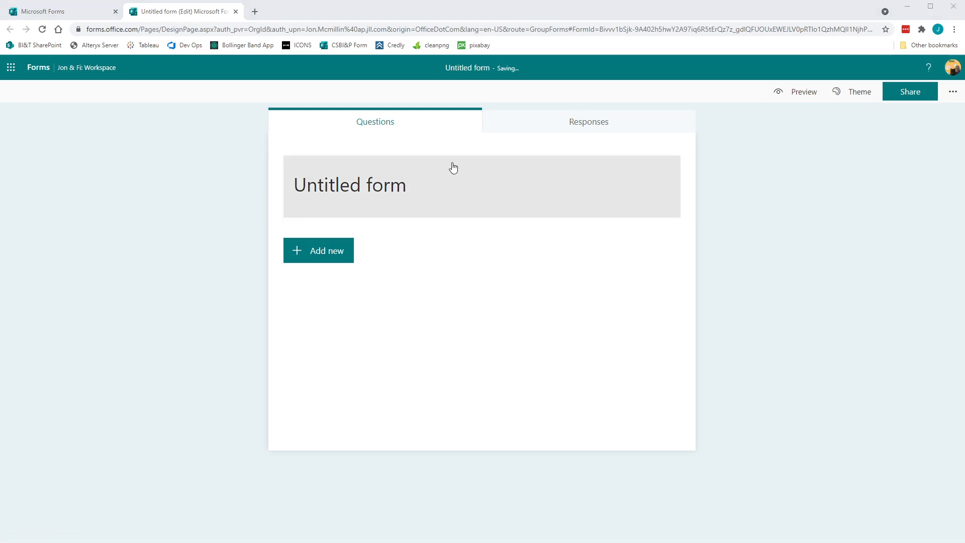
Title the form "Alteryx Adventure" and give it the description "Submit you work for Alteryx Adventure"
left_click(430, 182)
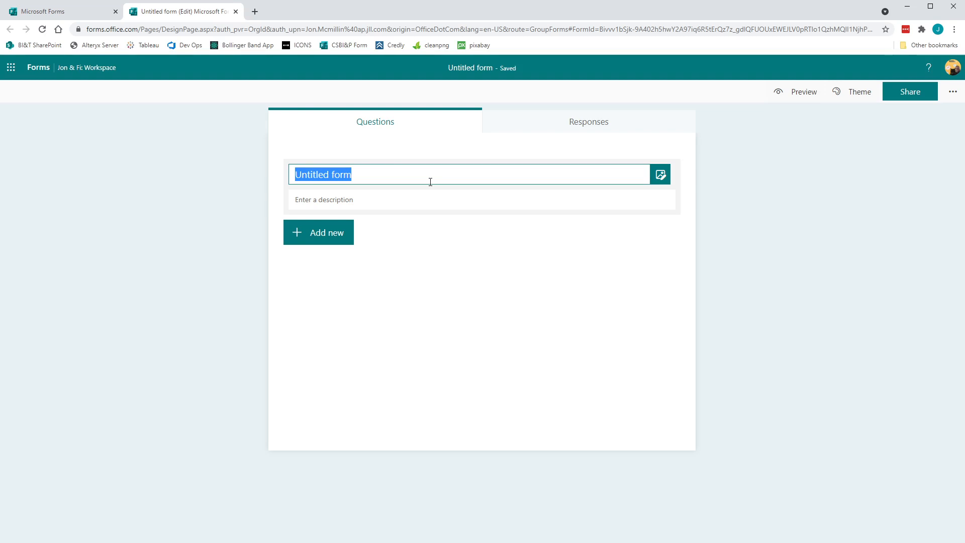
type("Alteryx ")
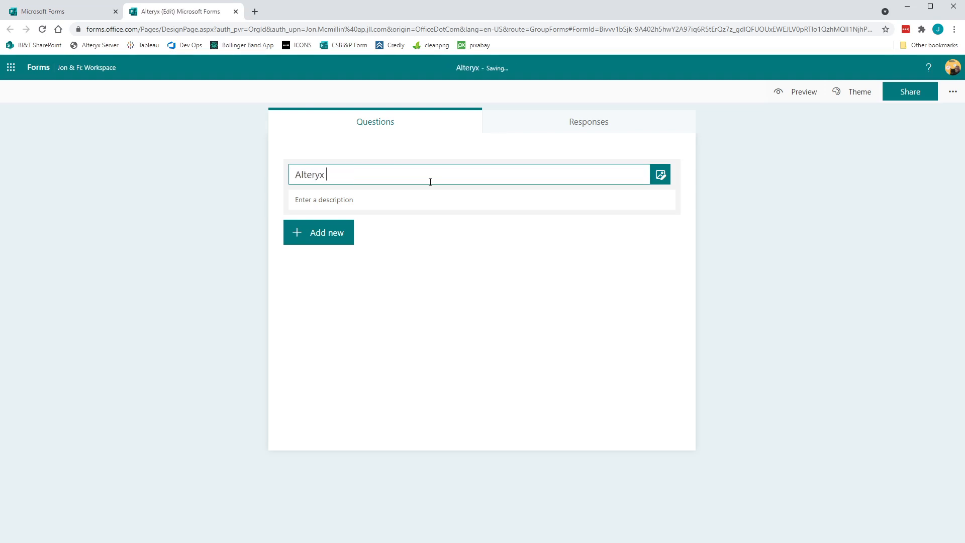
type("Adventure")
key("Tab")
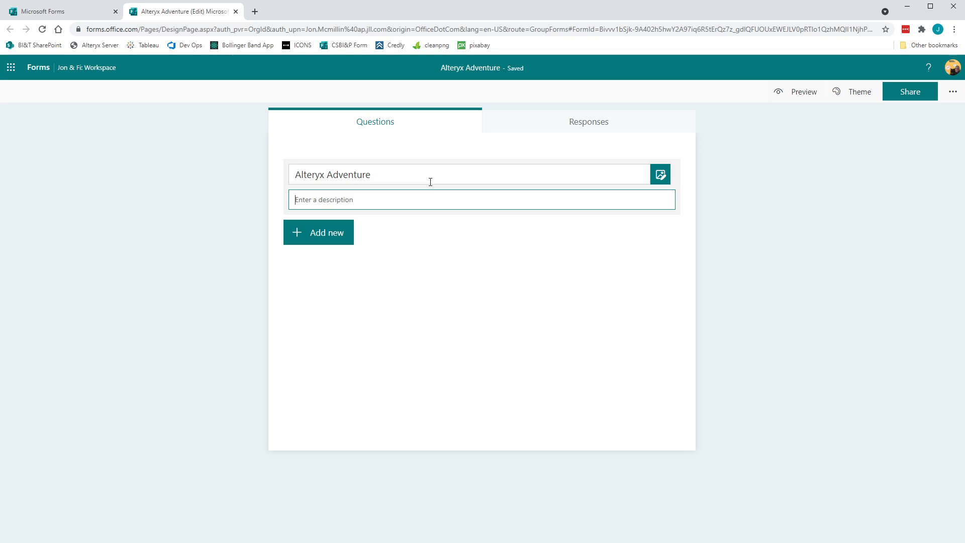
type("S")
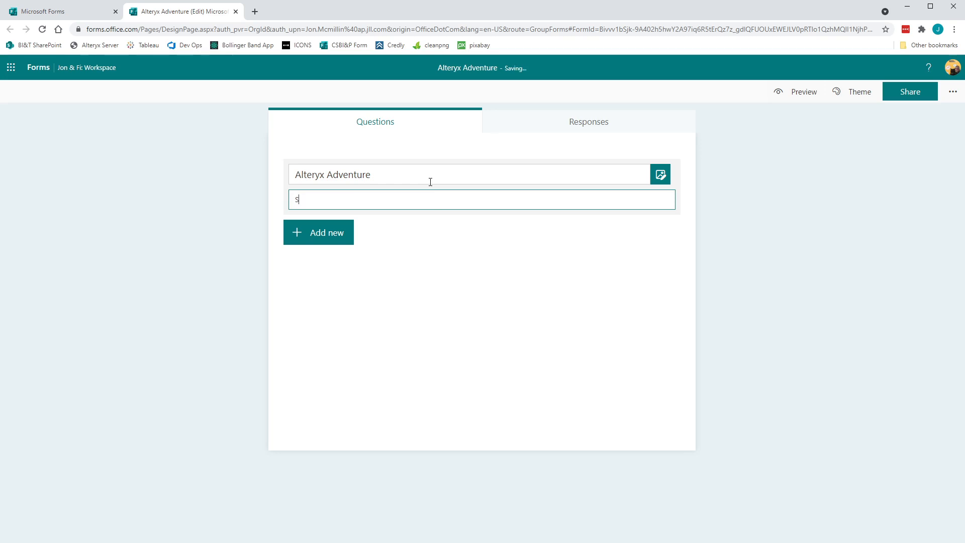
type("ubmit you work for Alteryx Adventure")
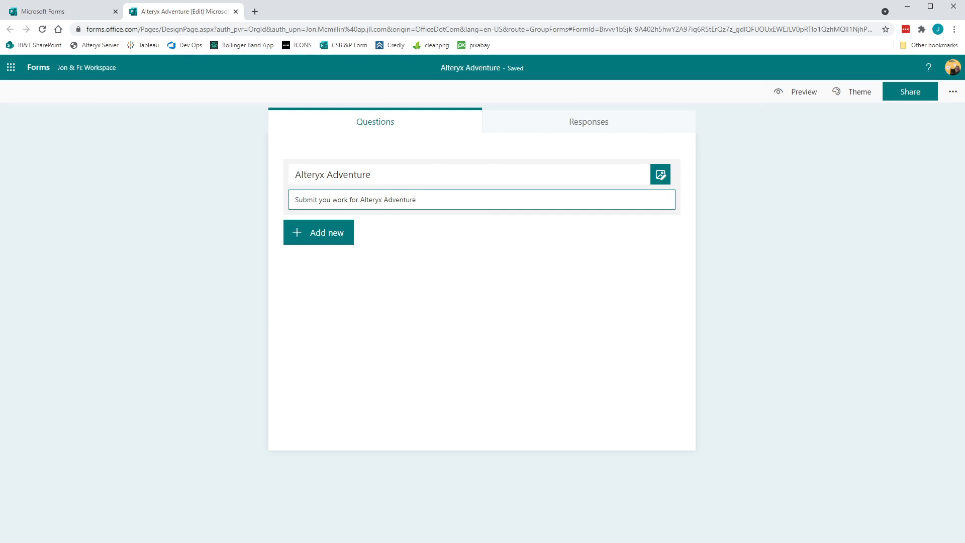
Add a choice question with the text "Please choose the challenge you have completed"
left_click(327, 236)
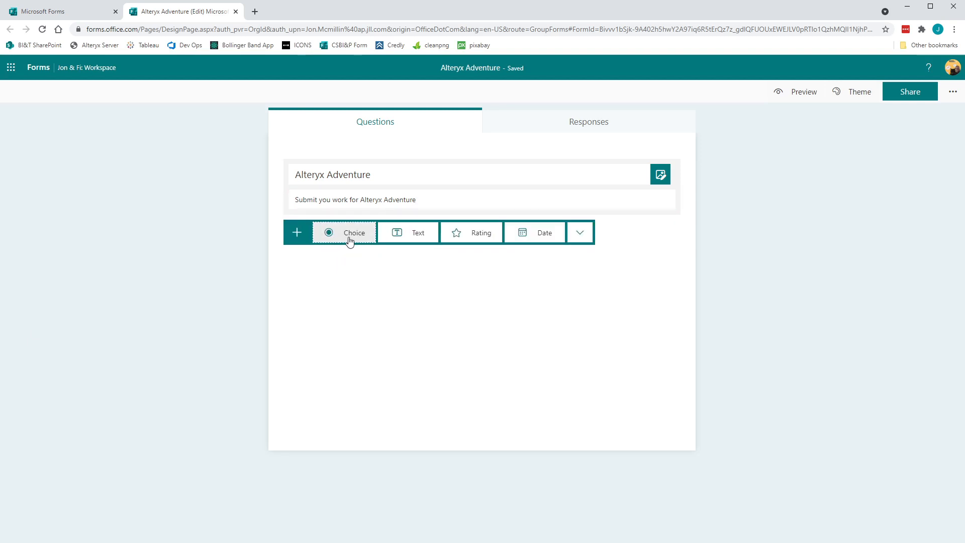
left_click(350, 242)
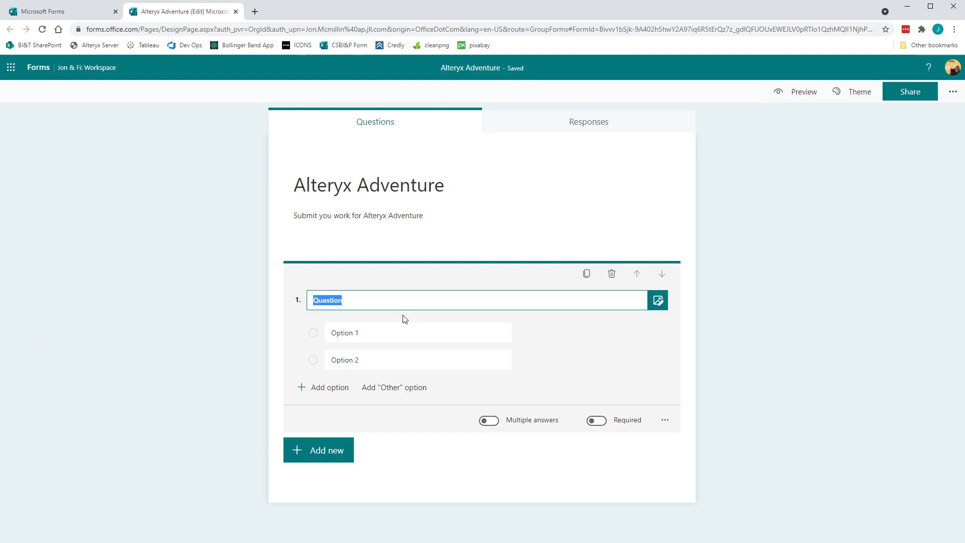
type("Pleaqws")
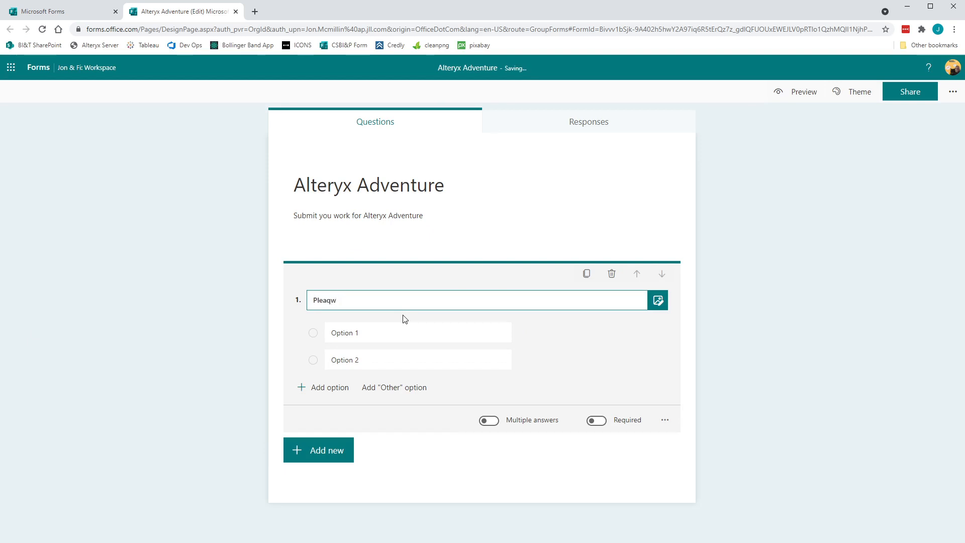
key("BackSpace")
key("BackSpace")
type("se choose the challenge you")
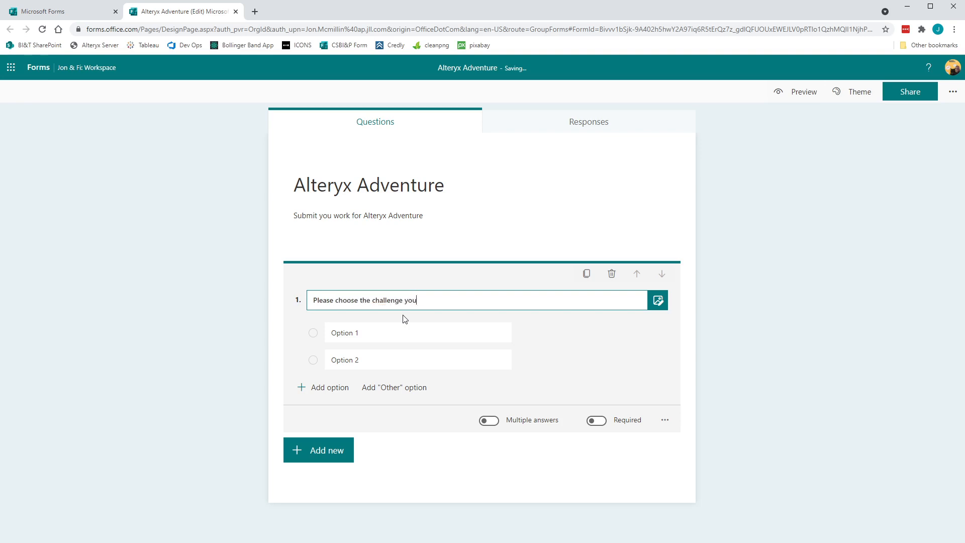
type(" have compleet")
key("BackSpace")
key("BackSpace")
key("BackSpace")
type("teeted")
Set the first three answer options of question 1 to "Getting Started Learning Path", "Weekly Challenge" and "Certification"
left_click(397, 336)
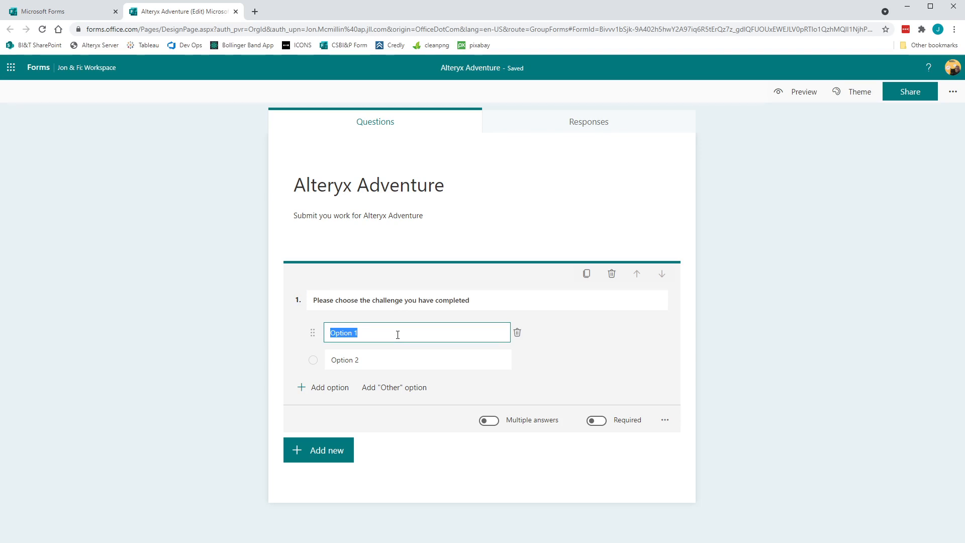
type("Get")
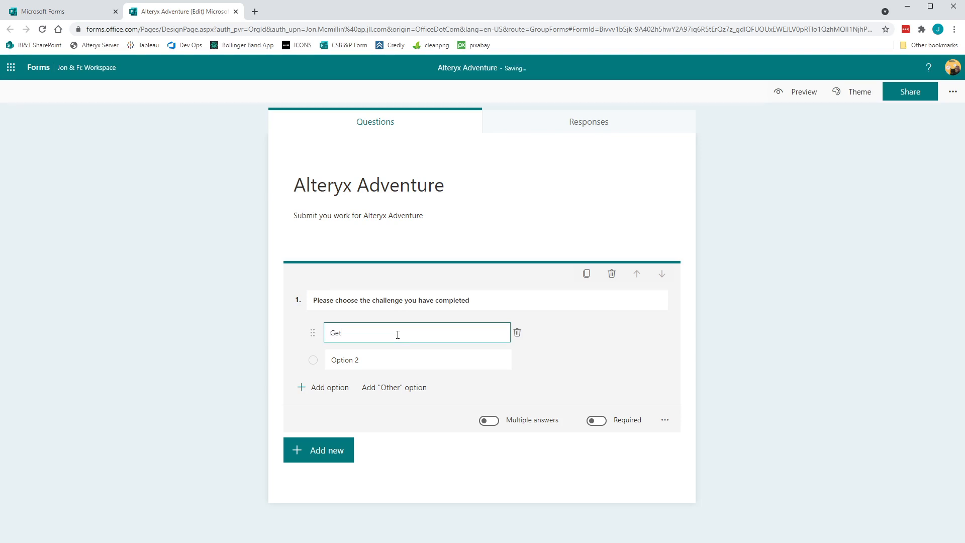
type("ting Started Learning Path")
left_click(387, 361)
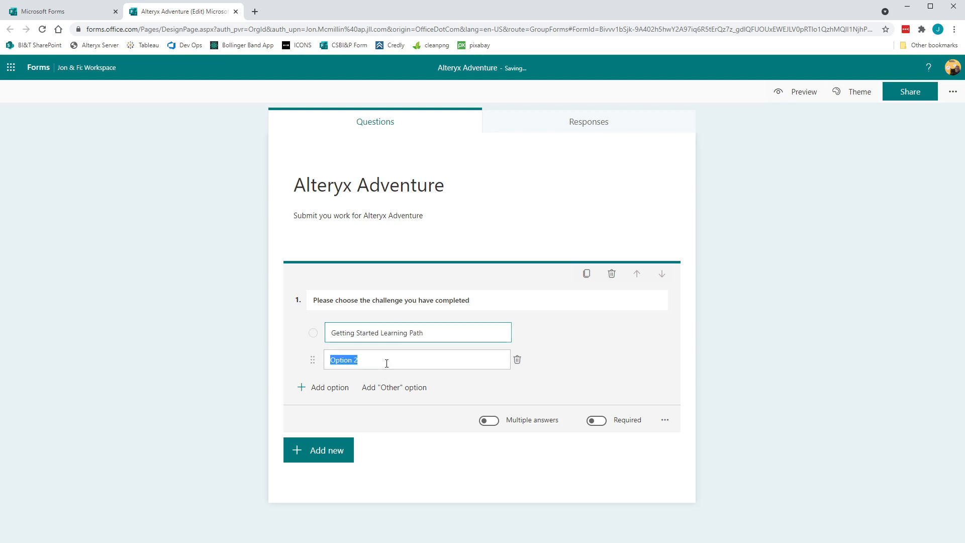
type("We")
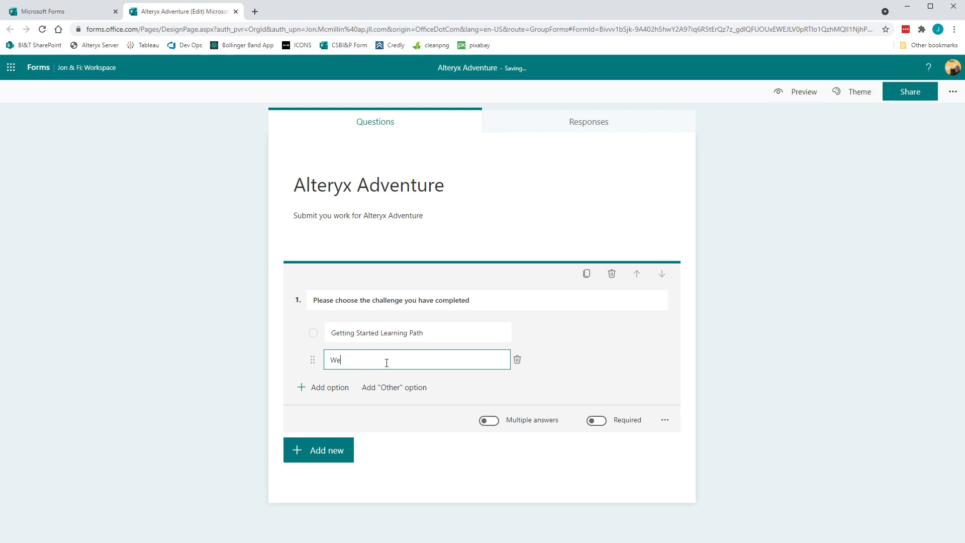
type("ekly Challenge")
left_click(307, 392)
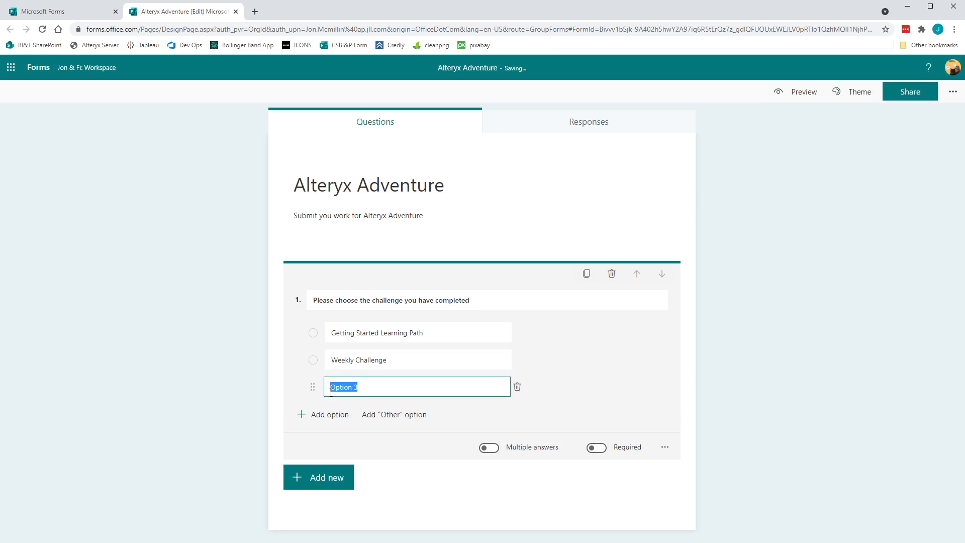
type("Certification")
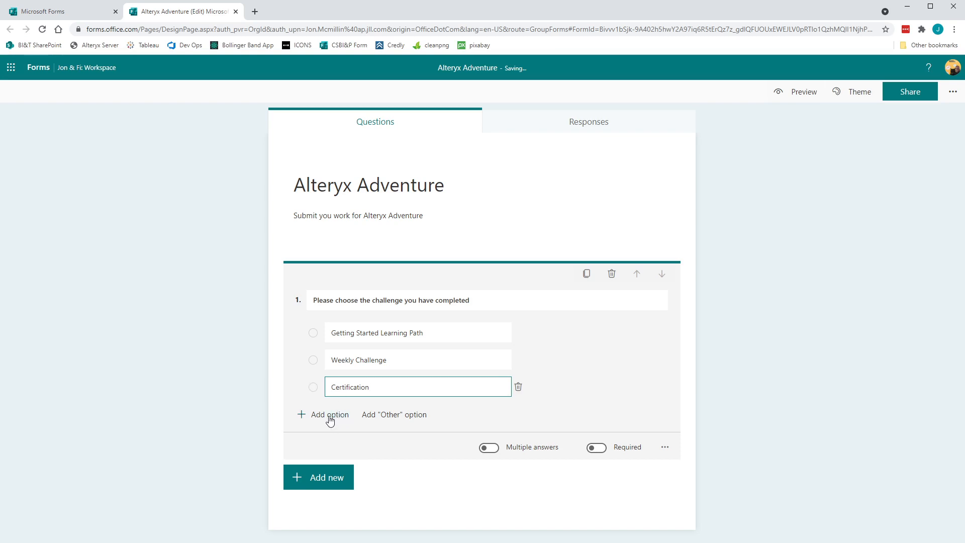
Add the options "You Post Marker as a Solution on Alteryx Community", "Led a Brown Bag Session" and "Alteryx Community Program Member" to question 1
left_click(328, 415)
type("Y")
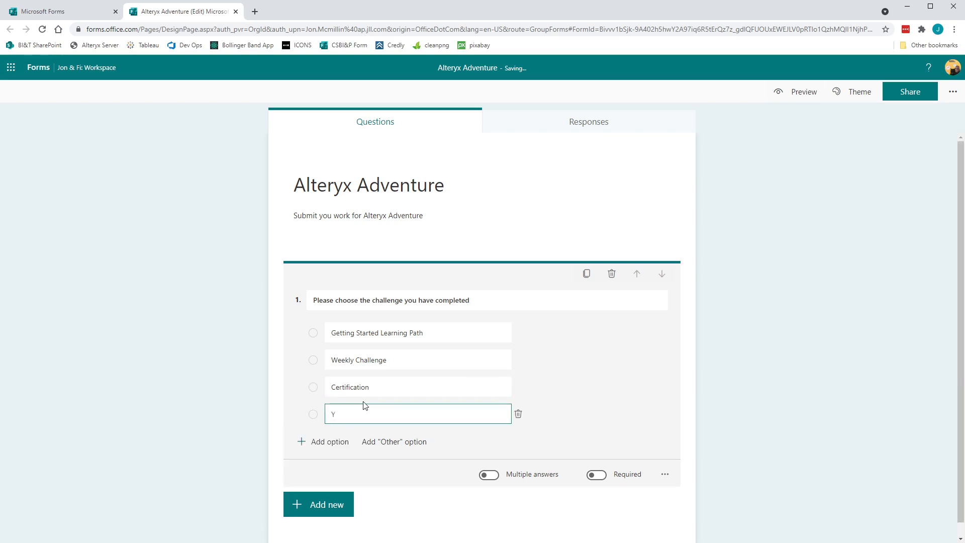
type("ou Post MKarker as a Solution on Alteryx Community")
left_click(333, 441)
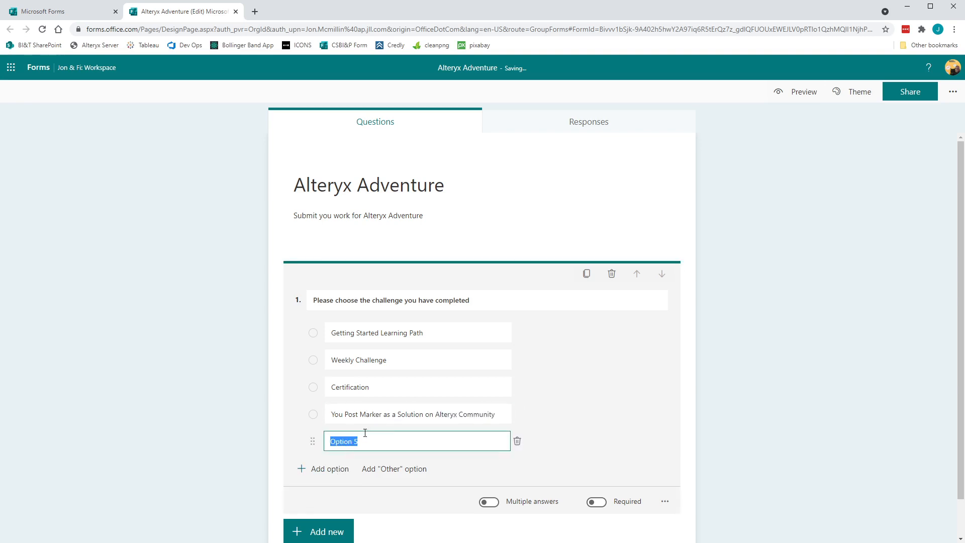
type("Led a Brown Bag Session")
left_click(331, 471)
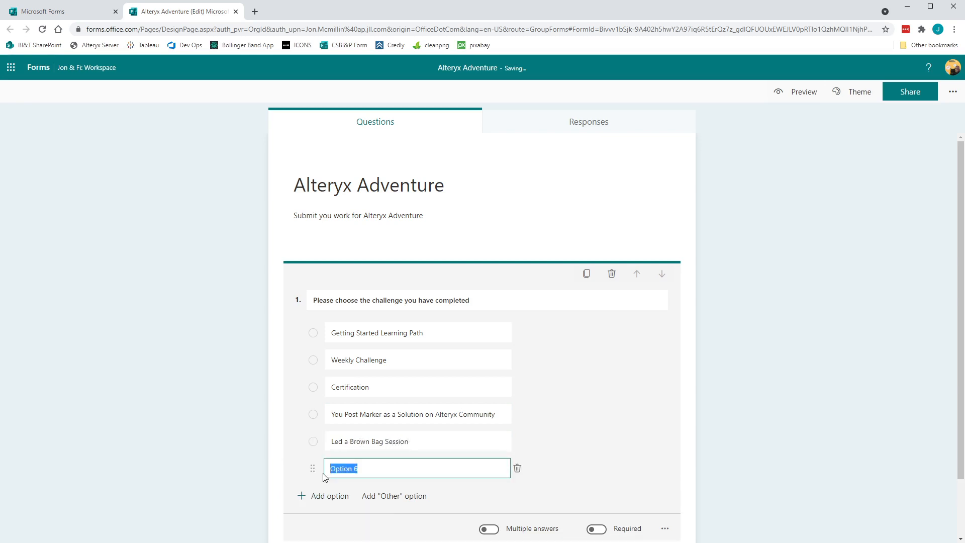
type("Alteryx Community Program Memb")
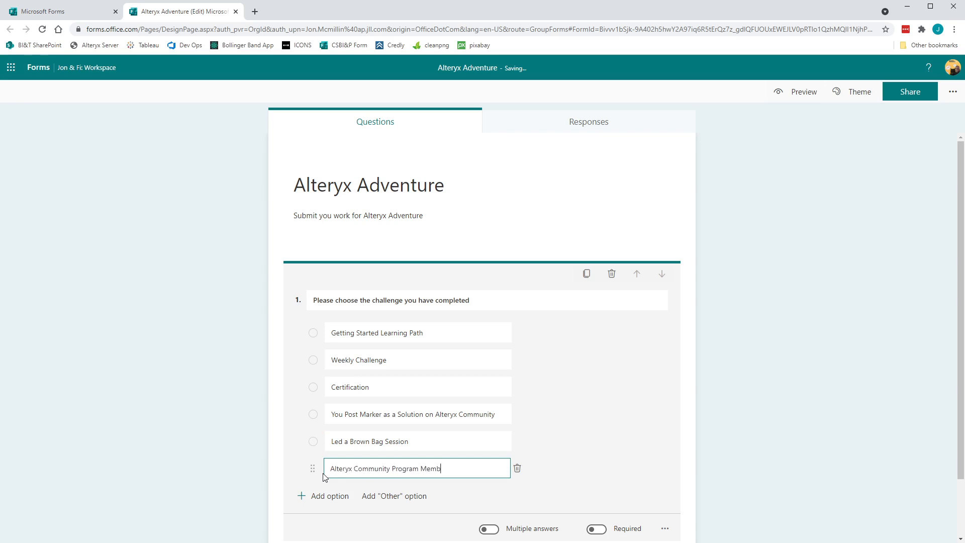
type("er")
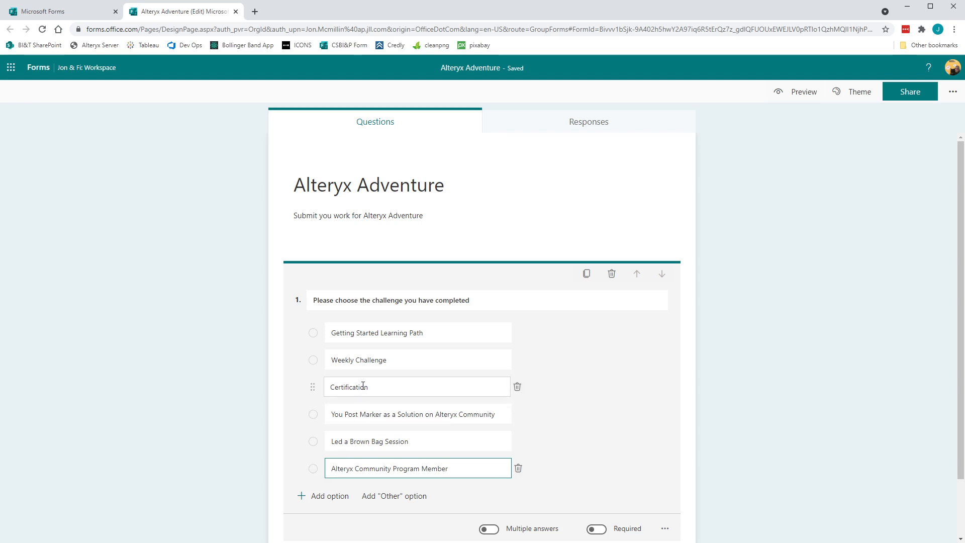
Add a second choice question with the text "Which level of Certification did you achieve?"
scroll(363, 387, "down", 1)
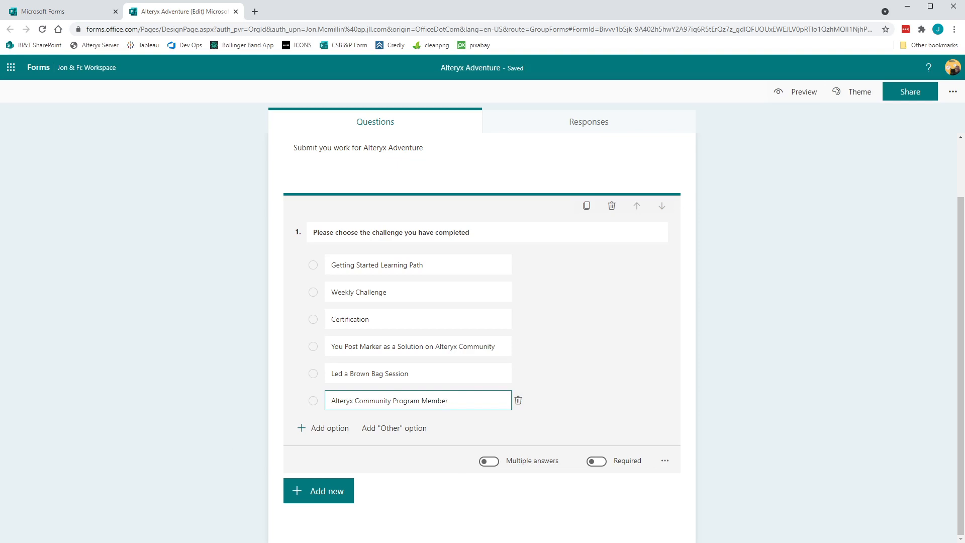
left_click(312, 491)
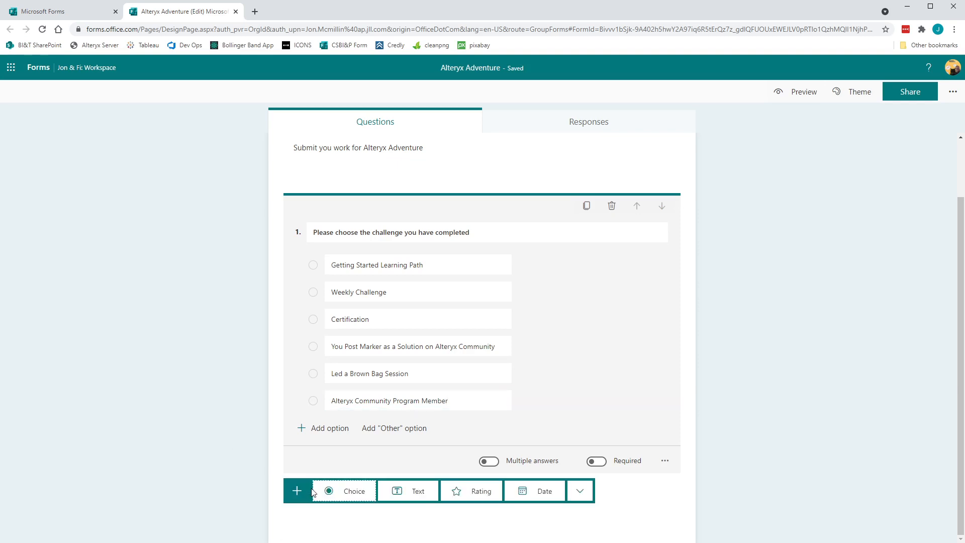
left_click(341, 499)
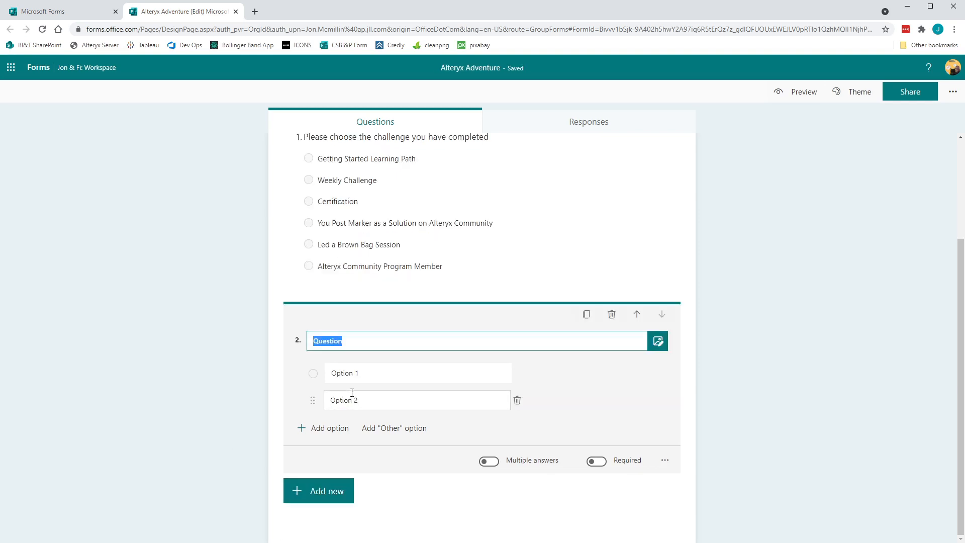
type("Which level ")
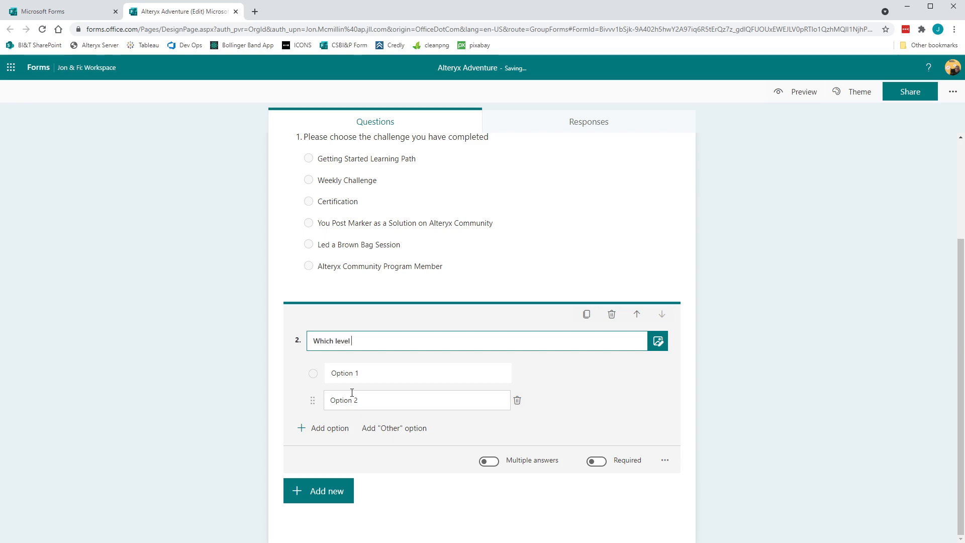
type("of Certification did you achieve?")
Set the two answer options of the certification level question to "Core" and "Advanced"
key("Tab")
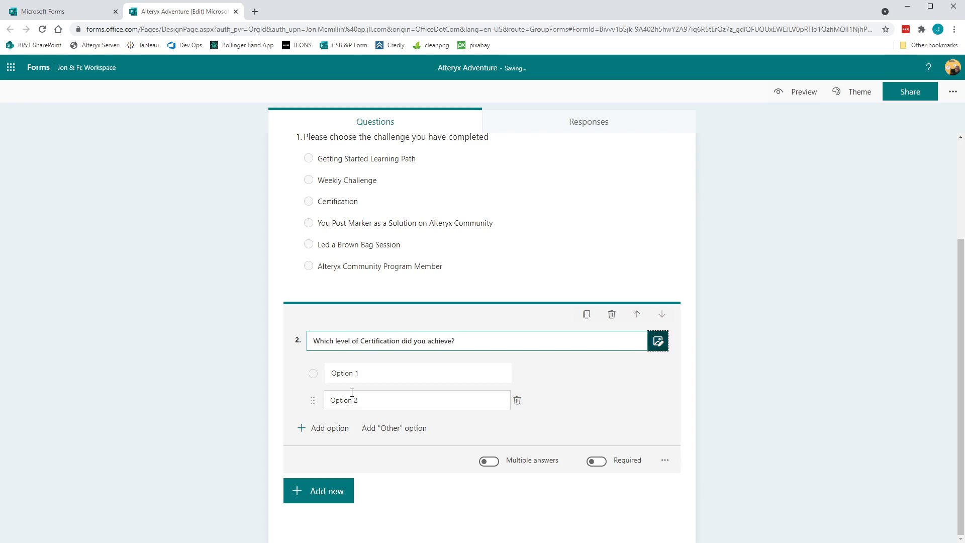
key("Tab")
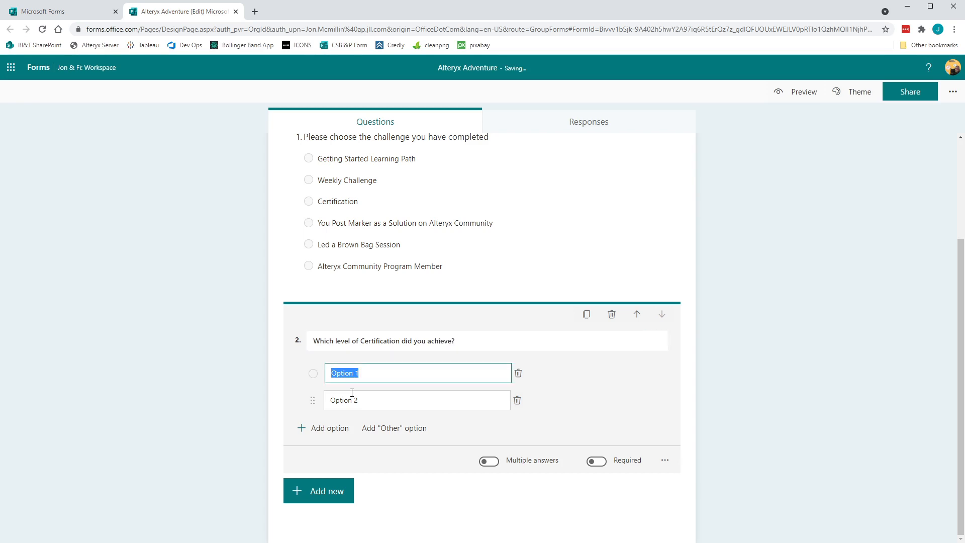
type("Core")
key("Tab")
key("Tab")
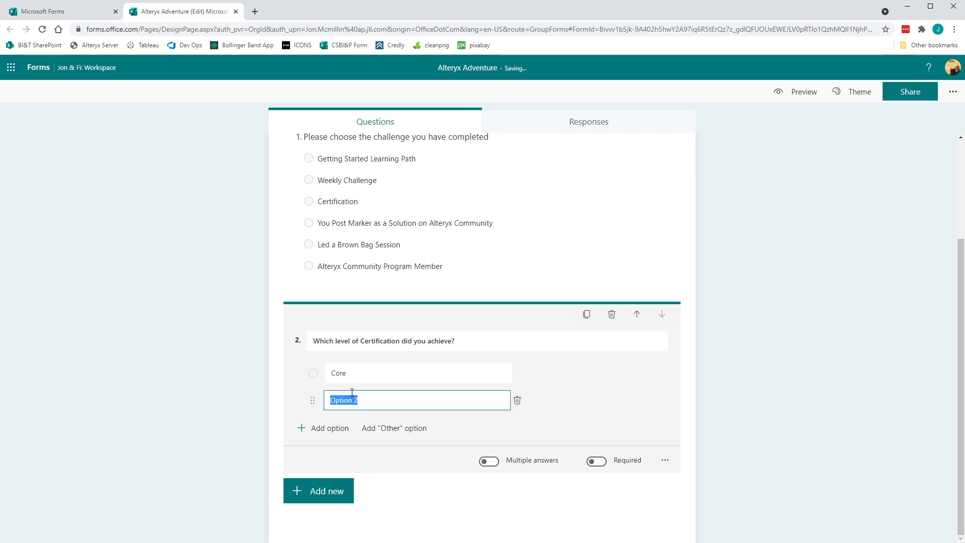
type("Adve")
type("nced")
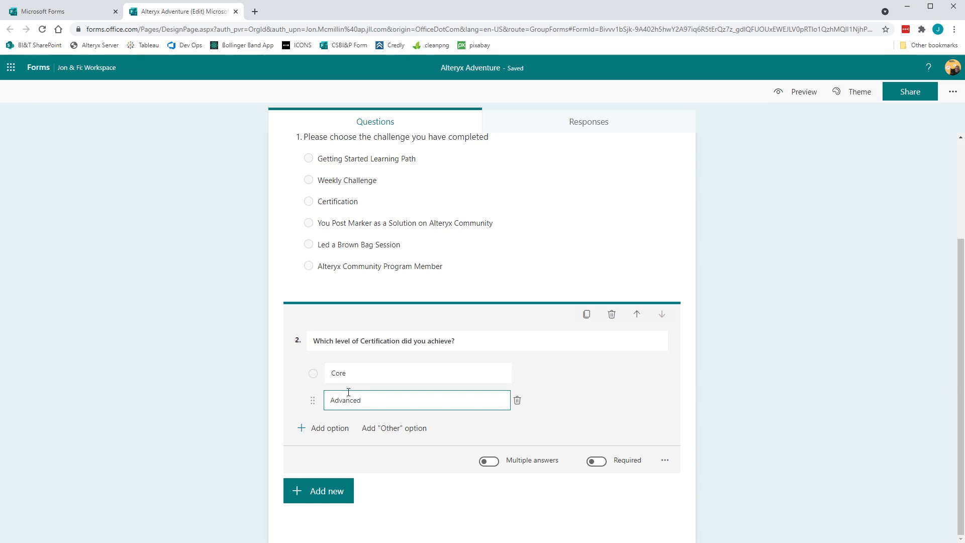
Add a third choice question with the text "What difficultly was the Challenge you completed?"
left_click(298, 488)
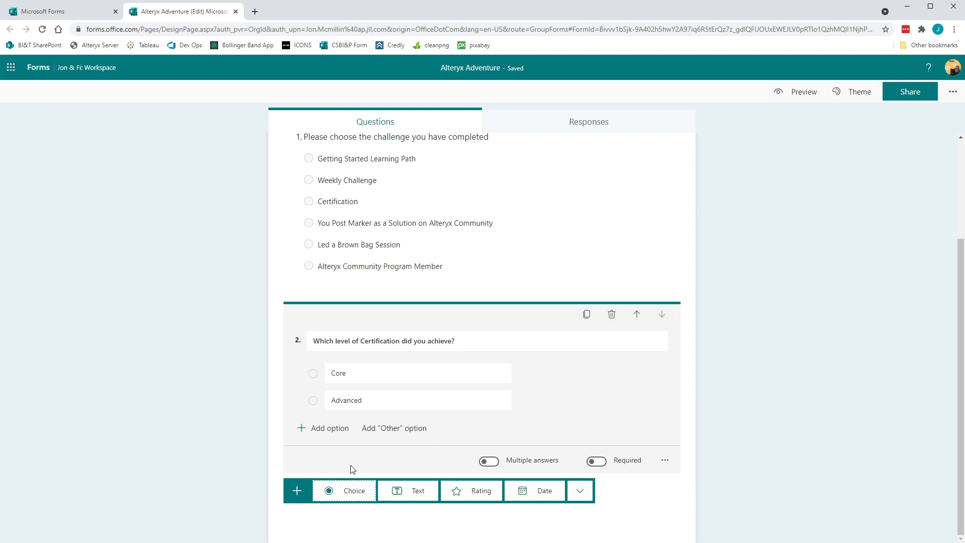
left_click(352, 497)
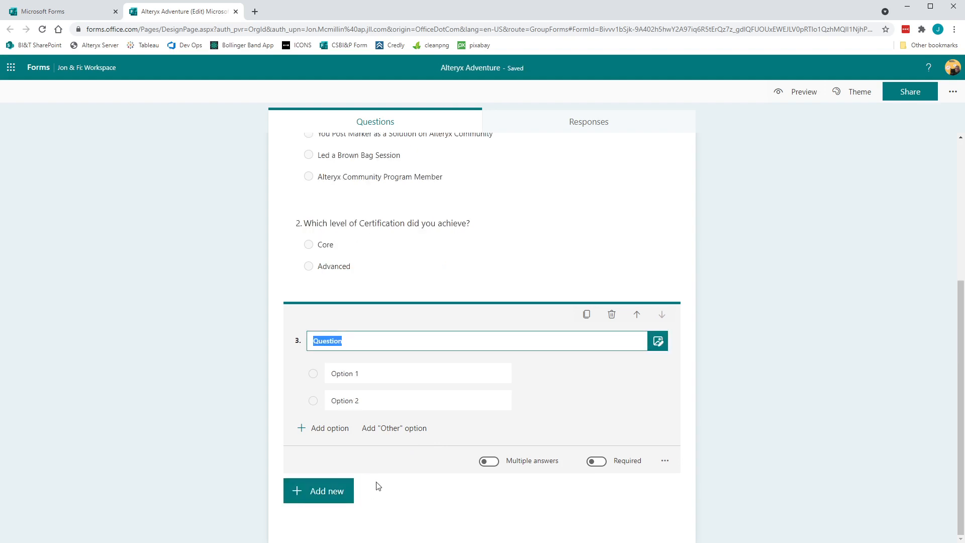
type("W")
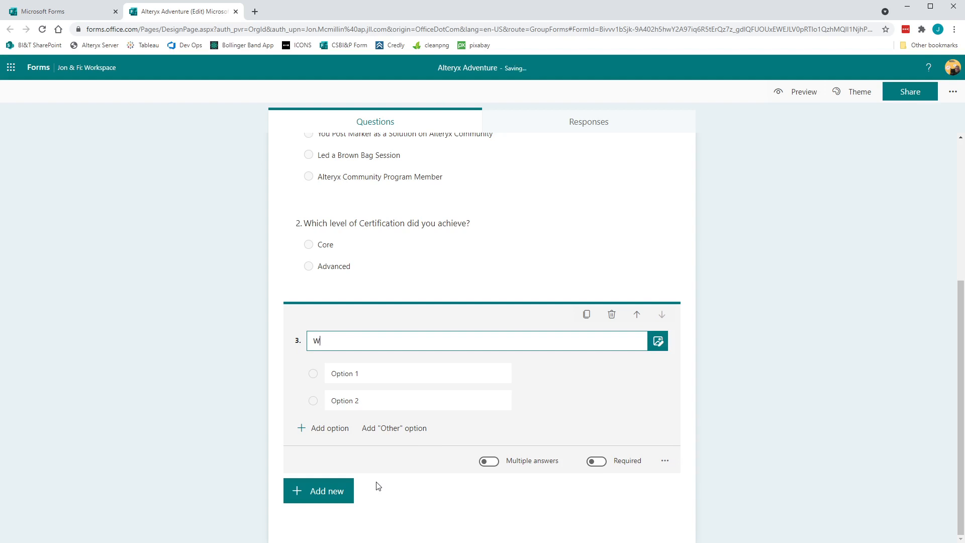
type("hat dififcultly was the Challeng")
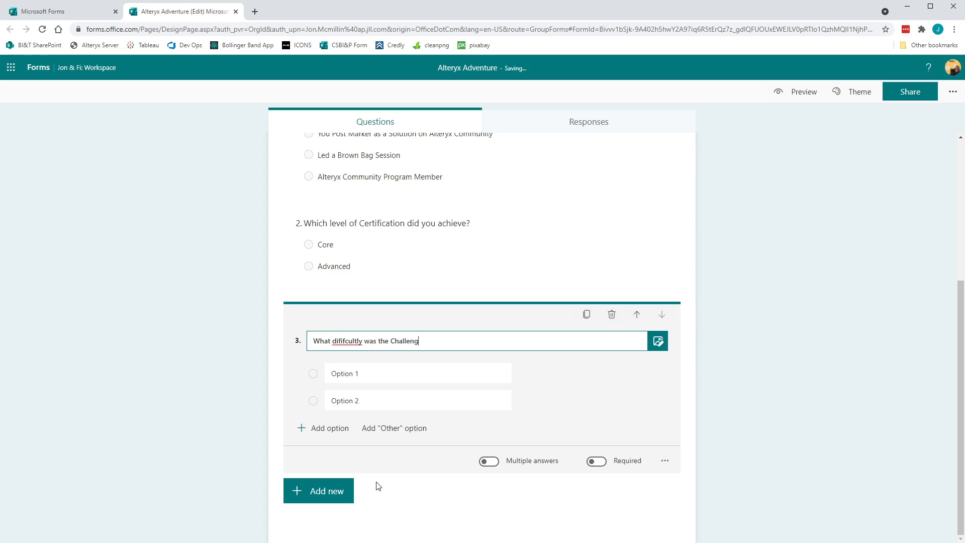
type("e you completed?")
right_click(351, 347)
left_click(369, 353)
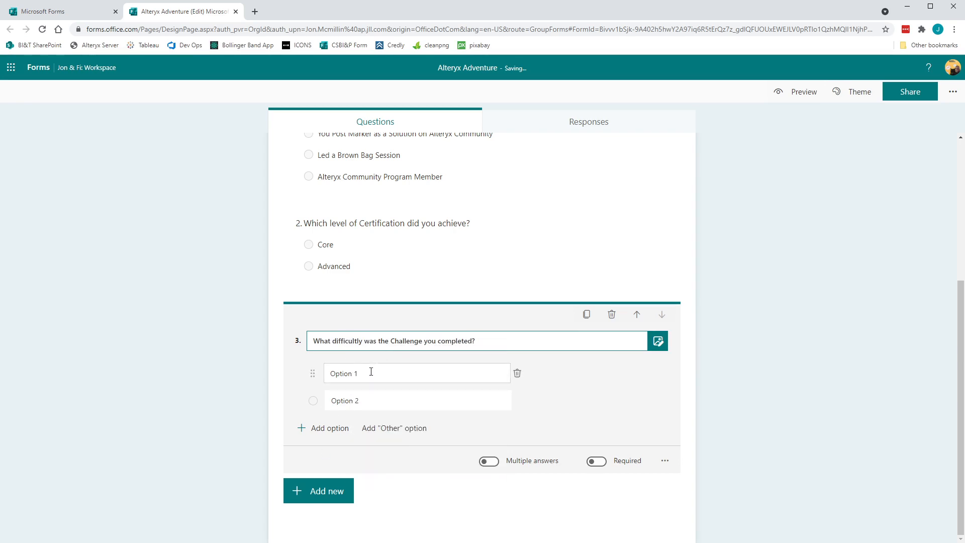
Give the challenge difficulty question the three answer options "Beginner", "Intermediate" and "Advanced"
left_click(371, 372)
type("B")
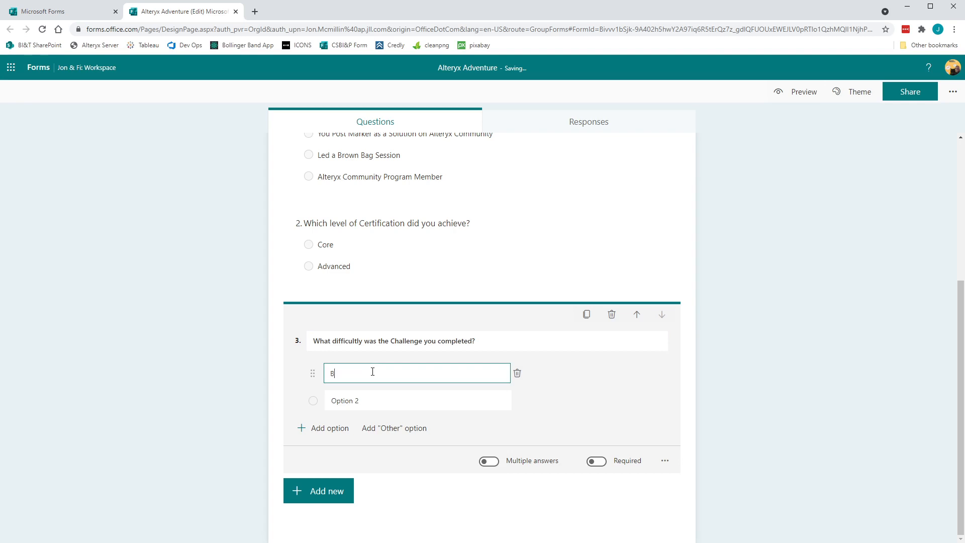
type("eginner")
key("Return")
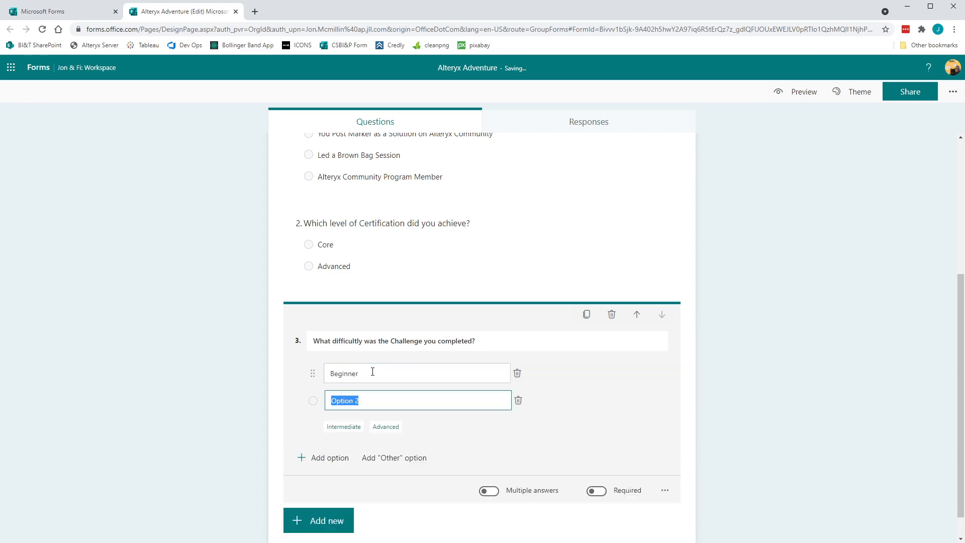
type("Intermediate")
key("Tab")
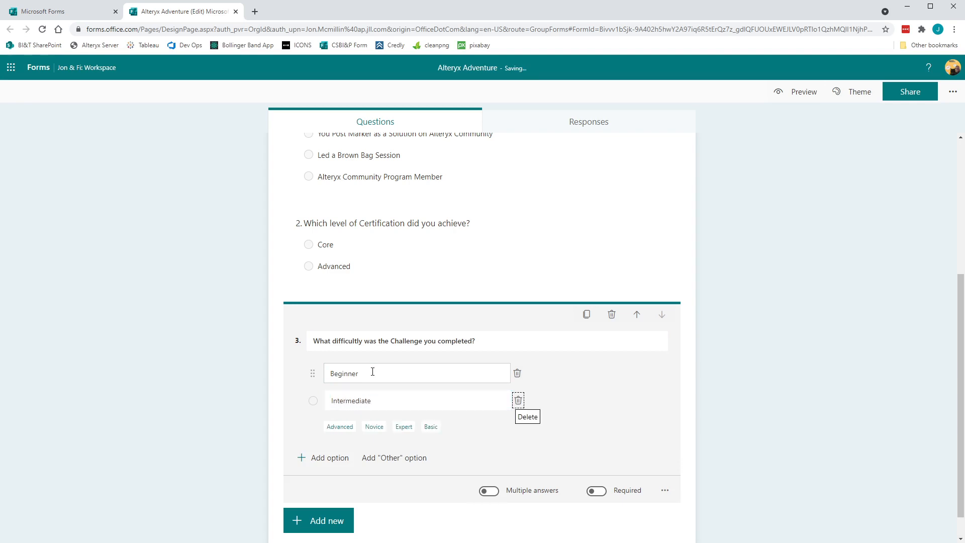
left_click(339, 426)
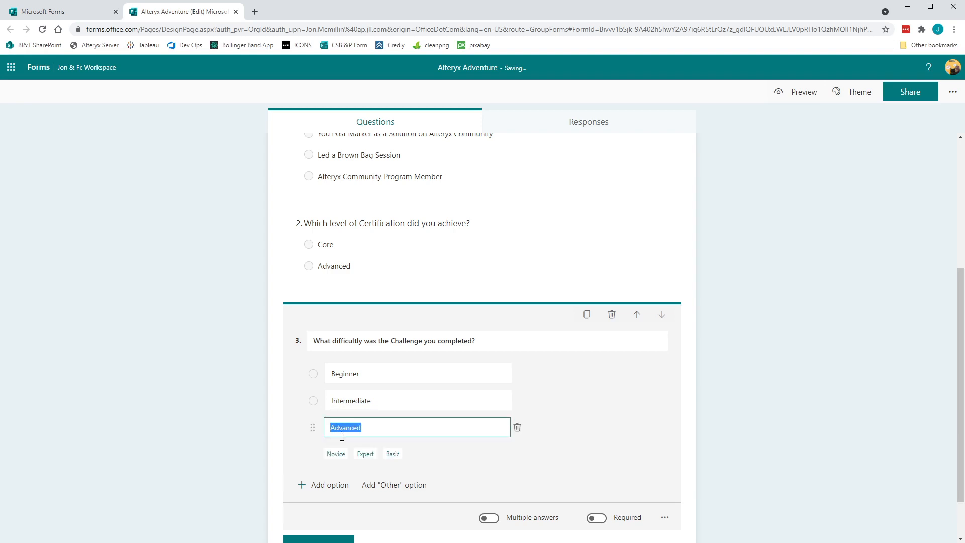
left_click(652, 434)
Add a file upload question after question 3 and accept the creation of a SharePoint folder for the uploads
scroll(649, 435, "down", 2)
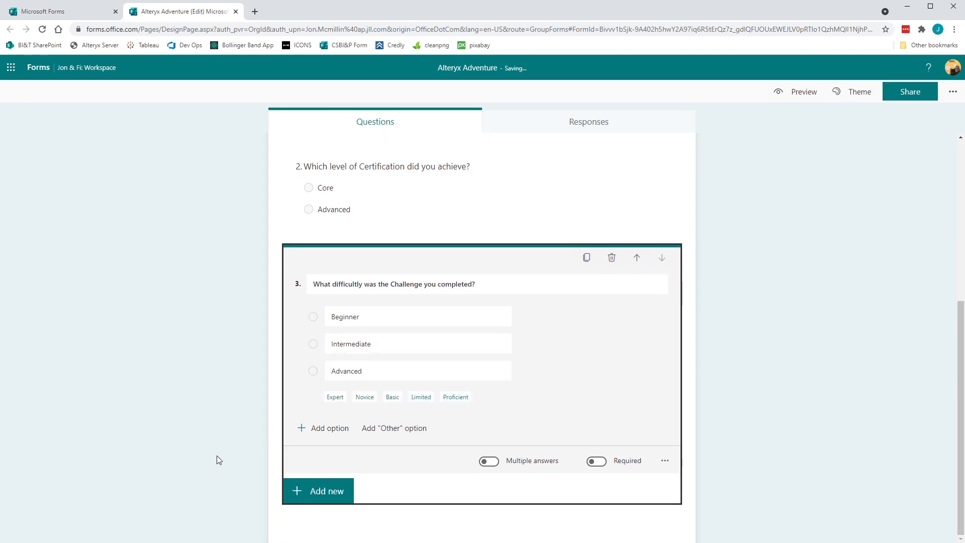
left_click(341, 501)
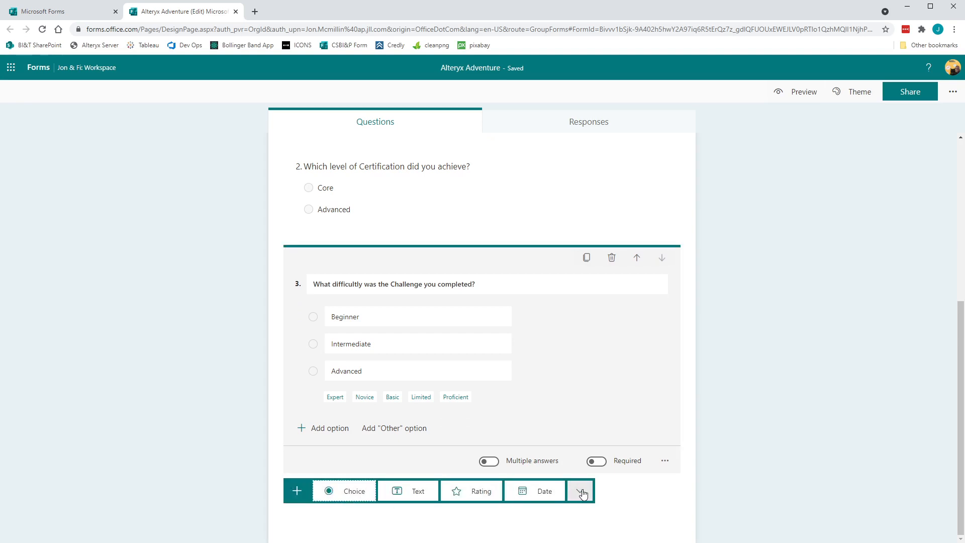
left_click(581, 492)
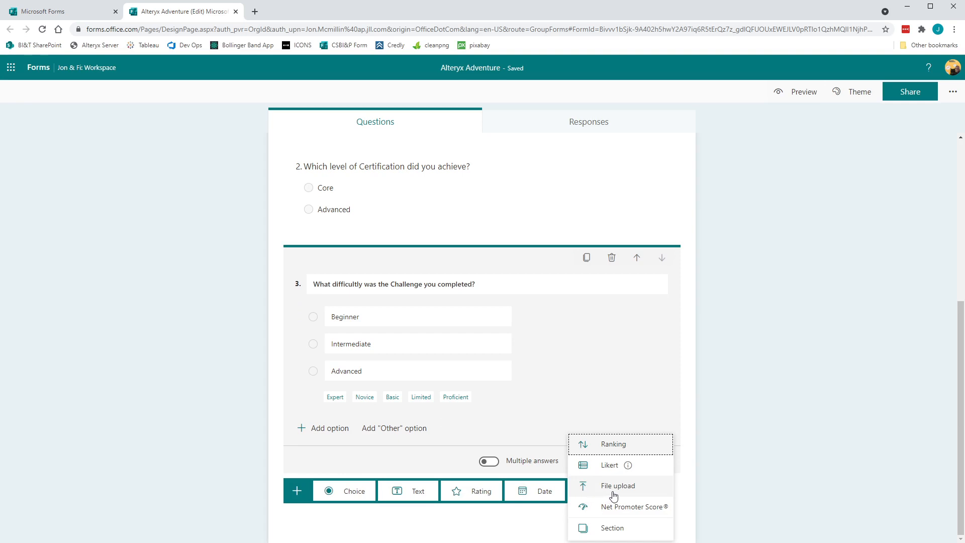
left_click(606, 492)
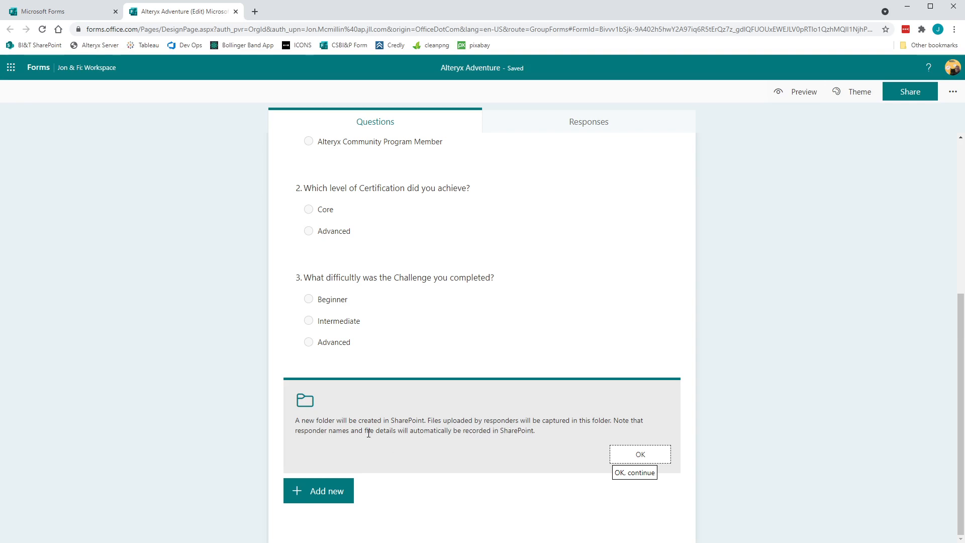
left_click(640, 453)
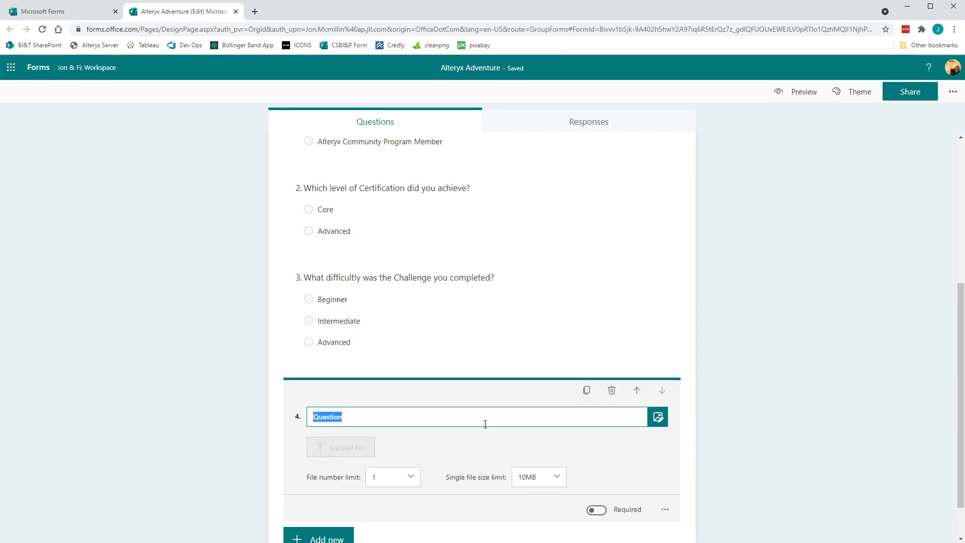
Set the file upload question's text to "Please upload a screen grab showing the successful completion."
type("Pl")
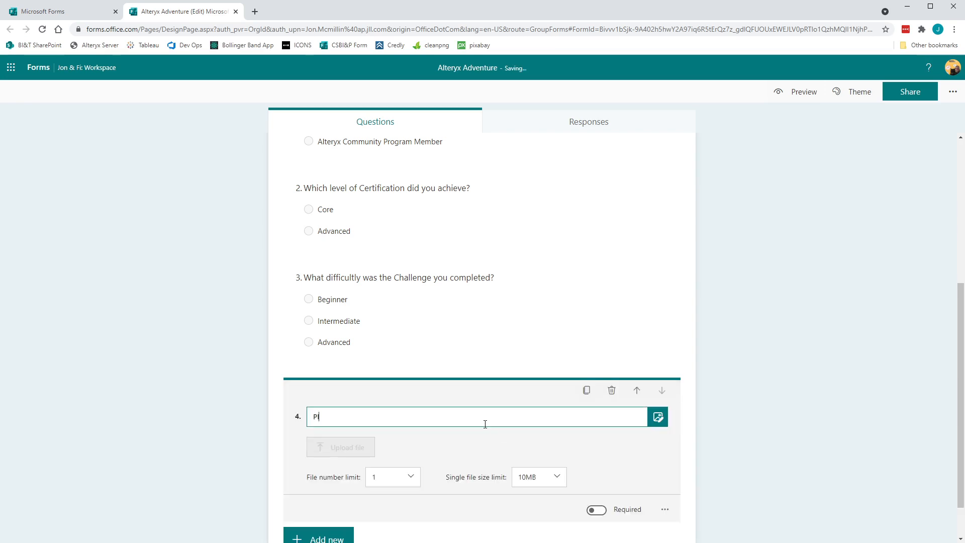
type("ease upload a screen grab")
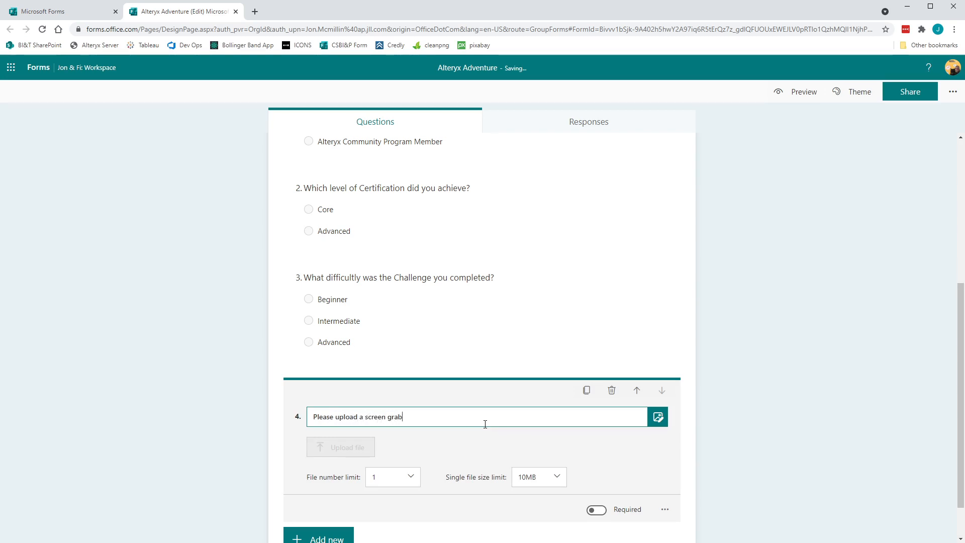
type(" showing the successful completeion")
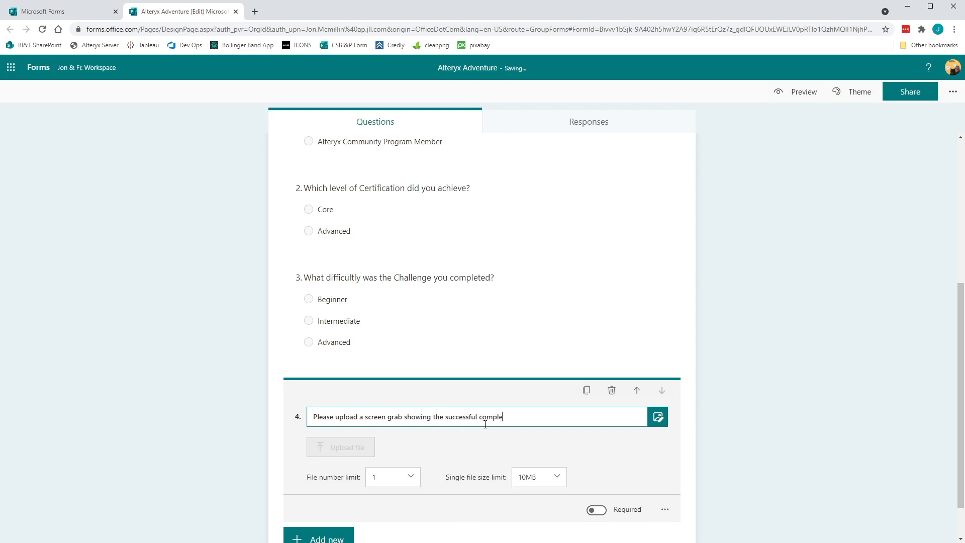
key("BackSpace")
key("BackSpace")
key("BackSpace")
key("BackSpace")
type("ion.")
Add a text question as question 5 reading "Please provide a URL link to you post"
scroll(485, 424, "down", 1)
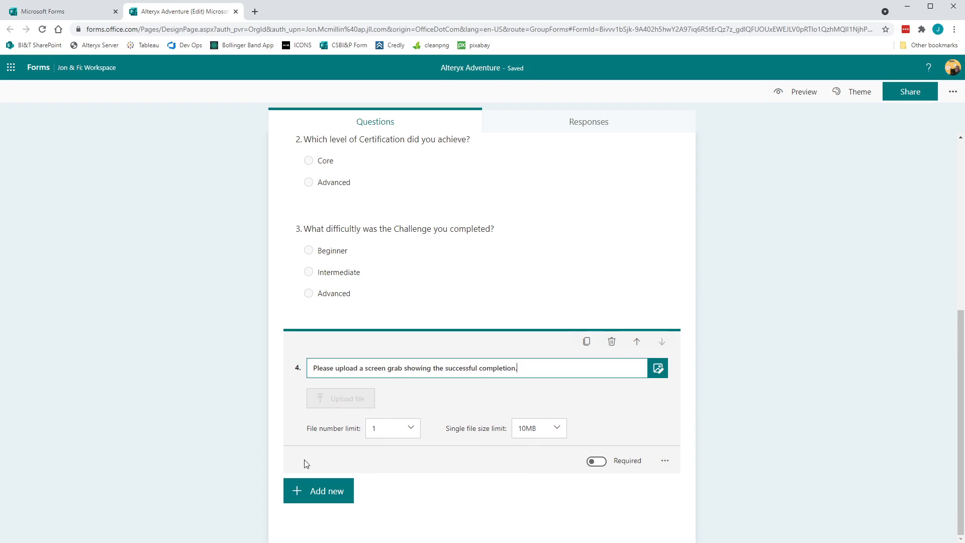
left_click(314, 494)
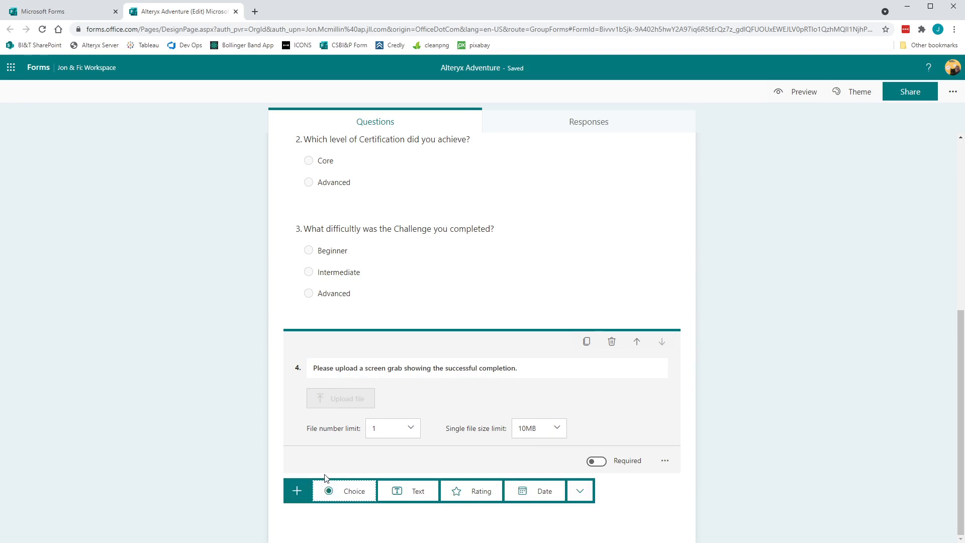
left_click(403, 496)
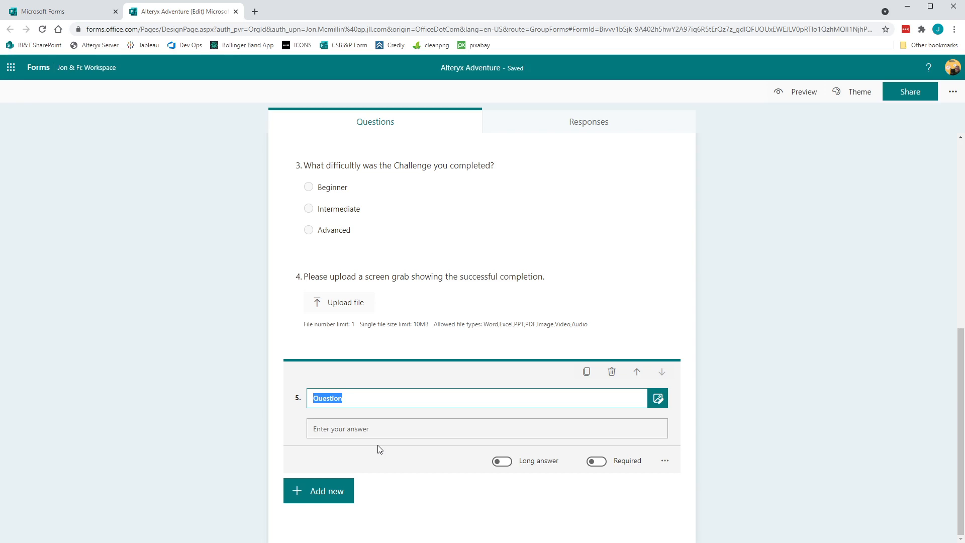
type("Please prov")
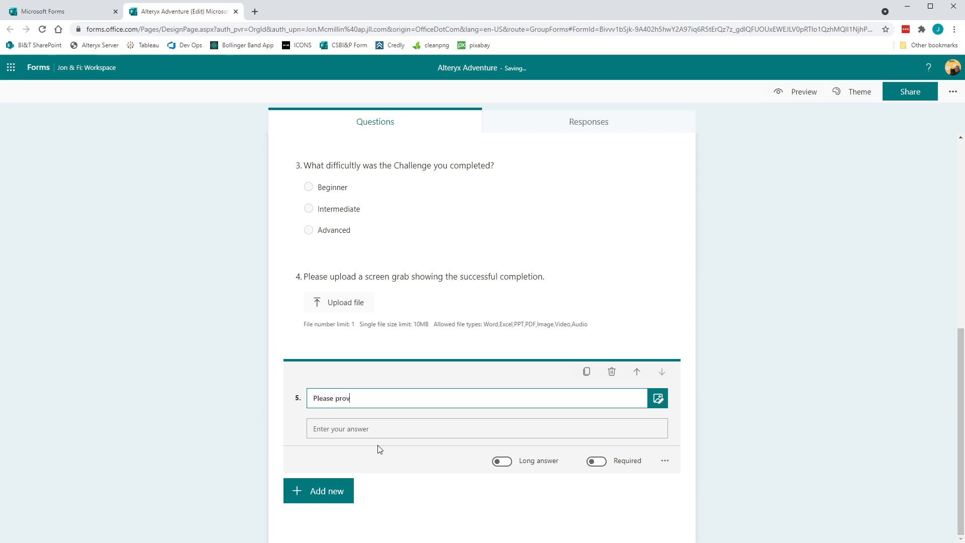
type("ide a URL linou post")
Add a long-answer text question as question 6 reading "Please share you feedback, learning and or reflections on this challenge."
left_click(333, 490)
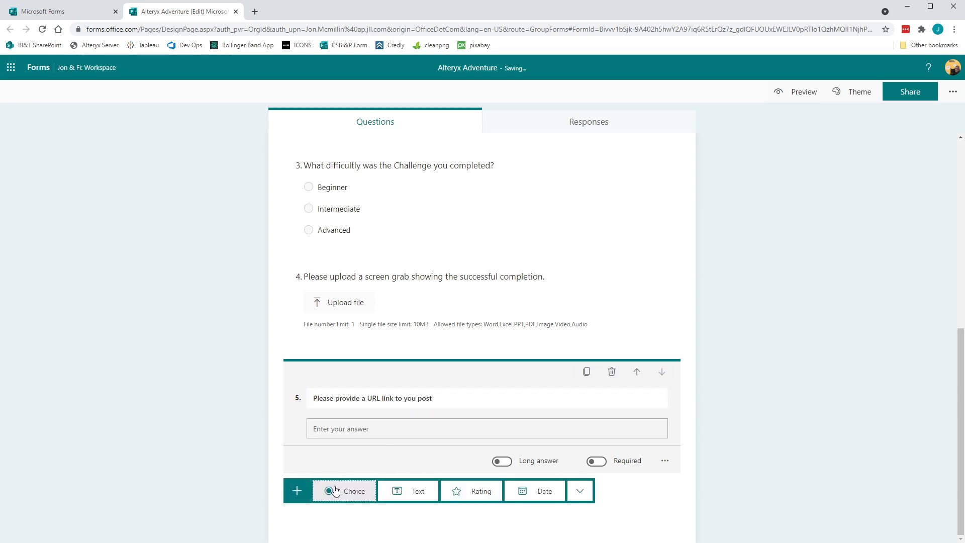
left_click(579, 495)
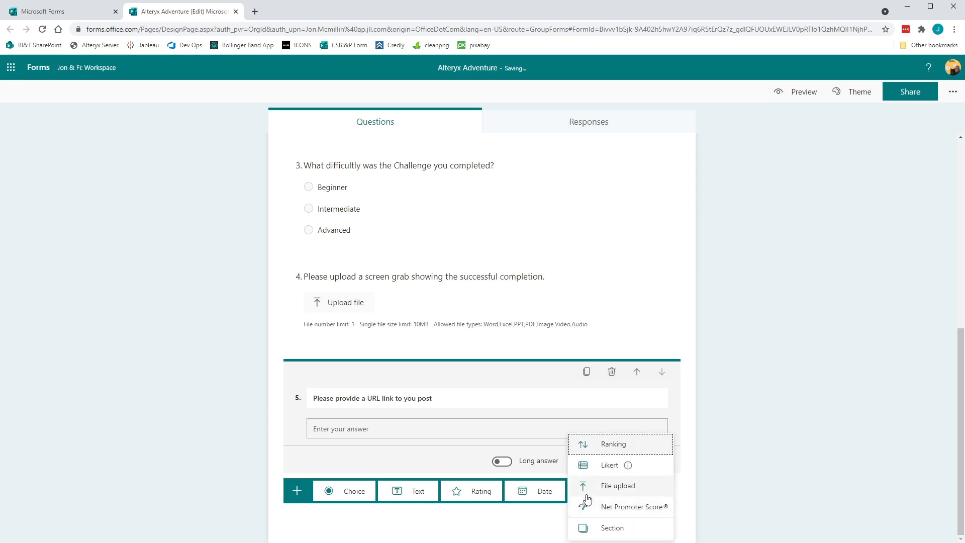
left_click(421, 493)
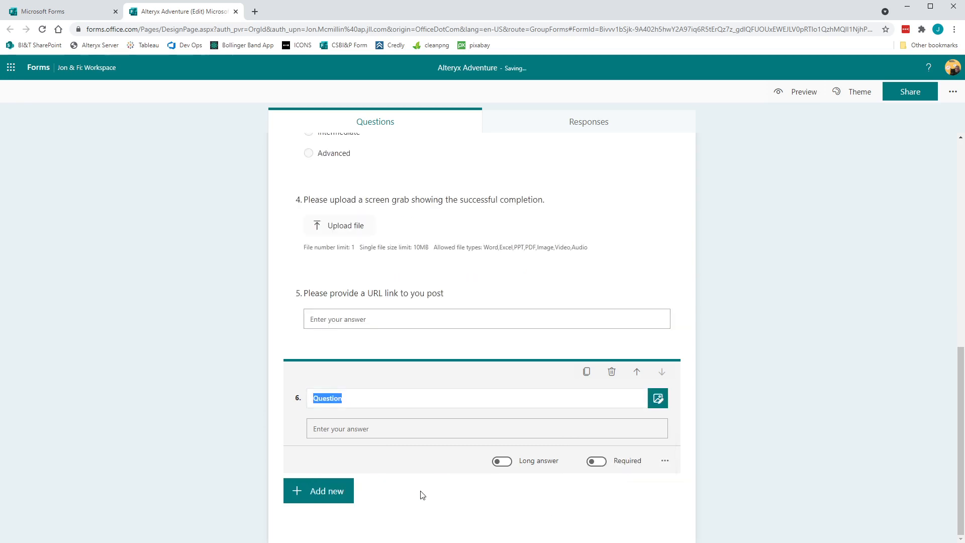
left_click(502, 461)
left_click(401, 399)
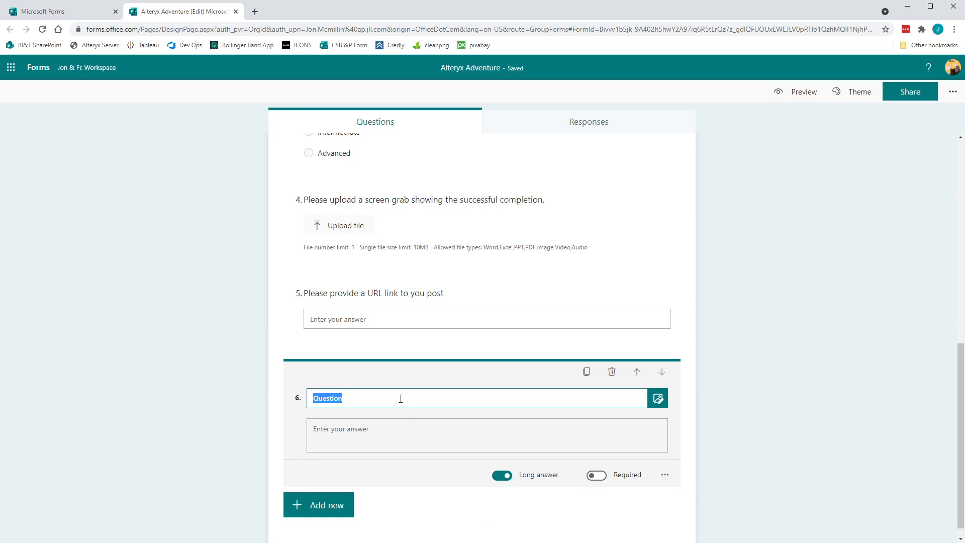
type("Please shar")
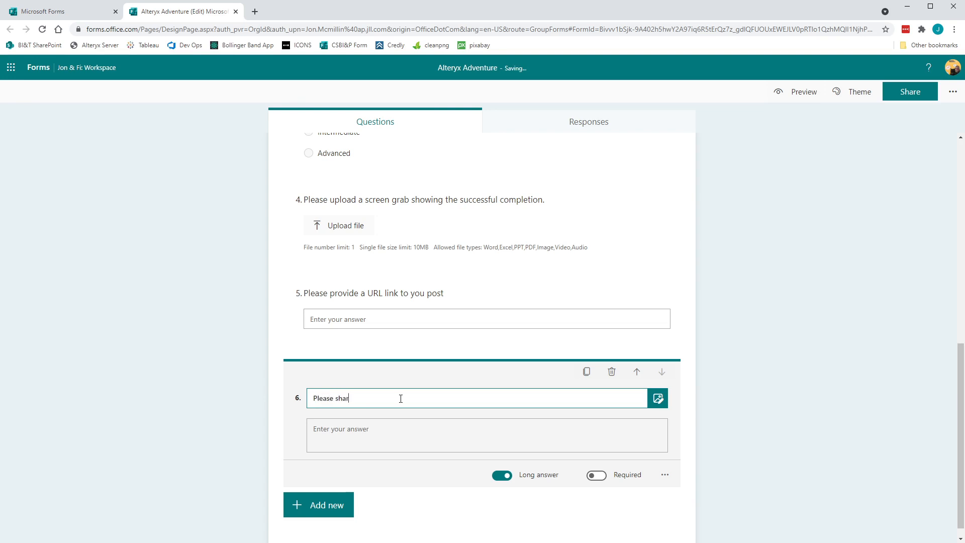
type("e you feedback, learning and or reflections ")
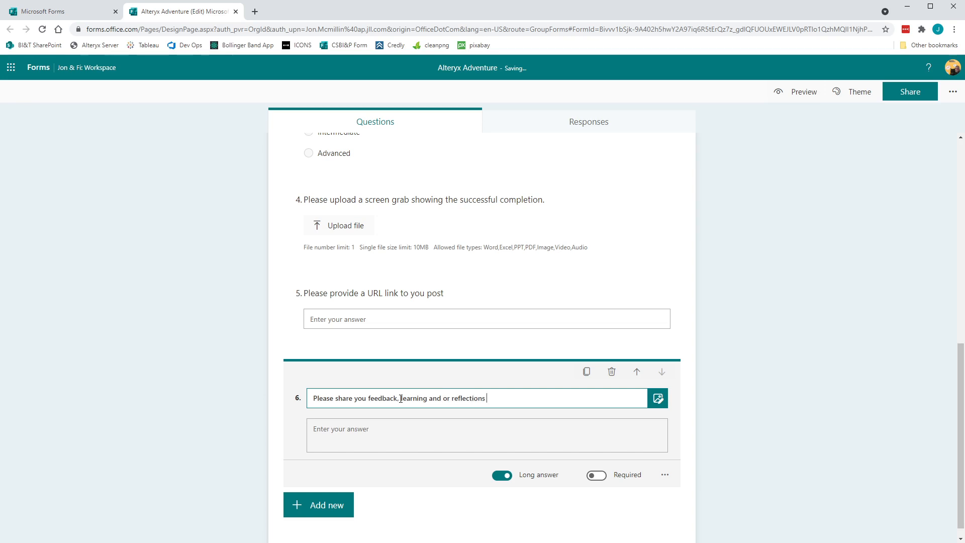
type("on this challenge.")
left_click(702, 443)
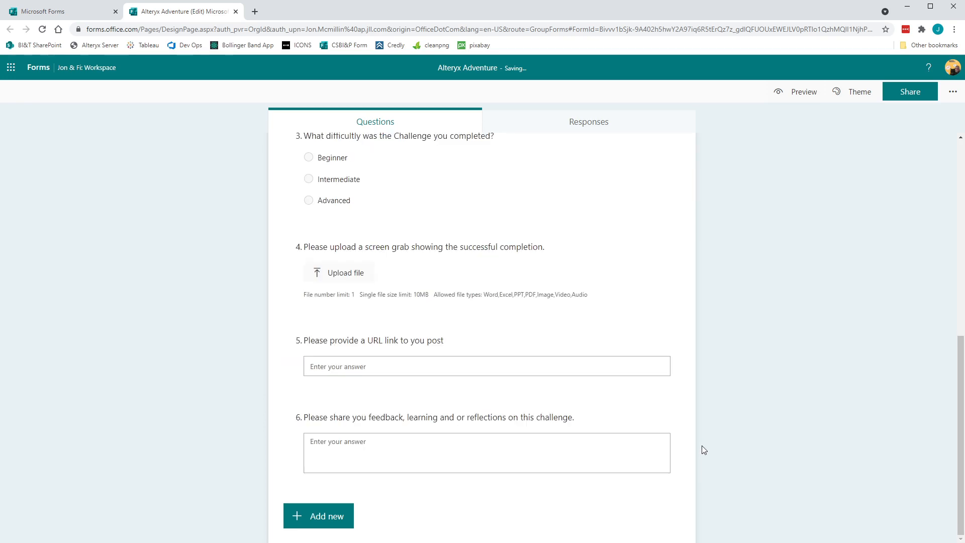
Open the branching options for question 1, "Please choose the challenge you have completed"
scroll(606, 440, "up", 7)
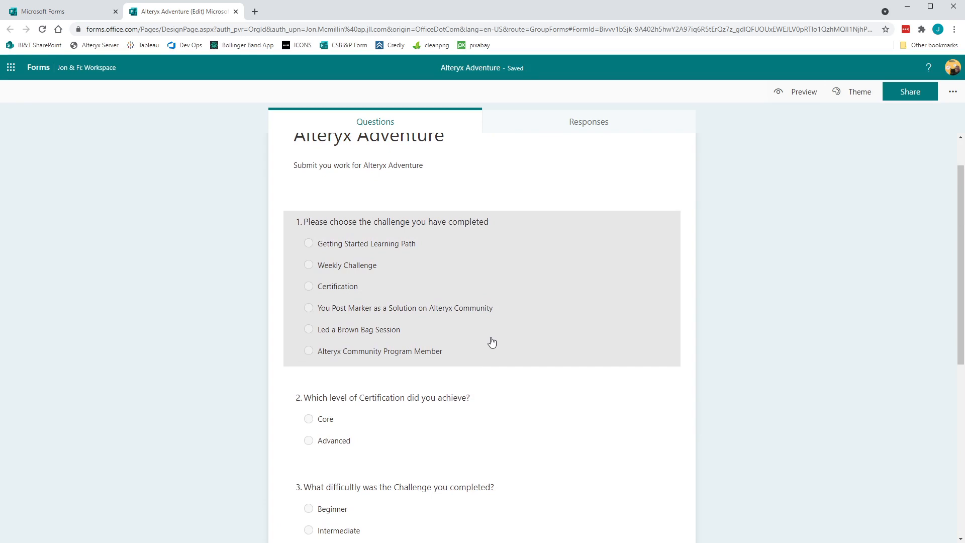
scroll(492, 339, "up", 1)
scroll(495, 339, "down", 1)
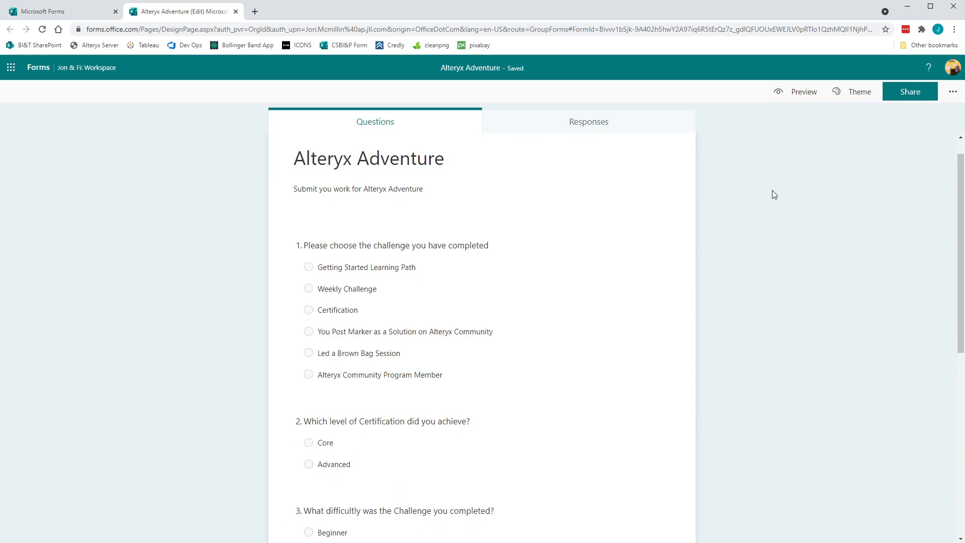
scroll(926, 164, "up", 1)
left_click(953, 95)
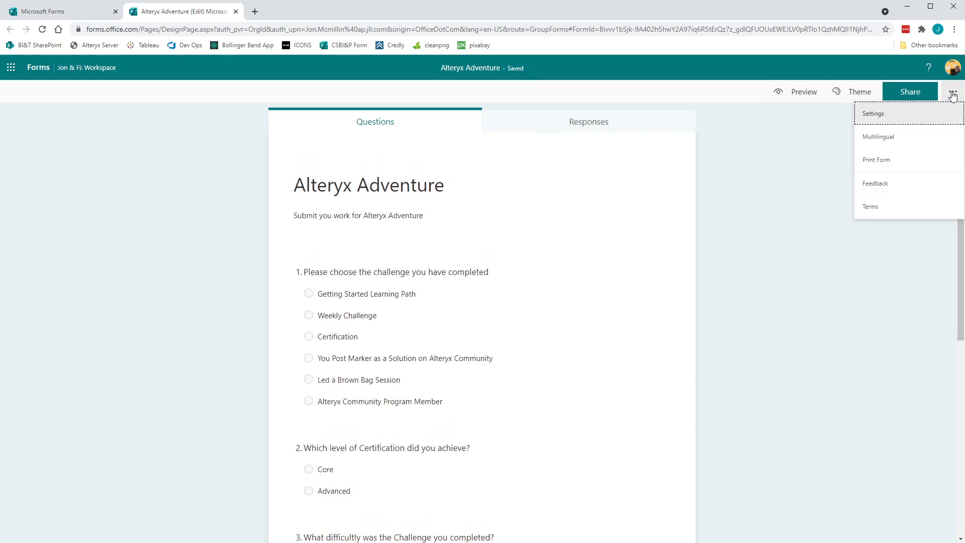
left_click(952, 95)
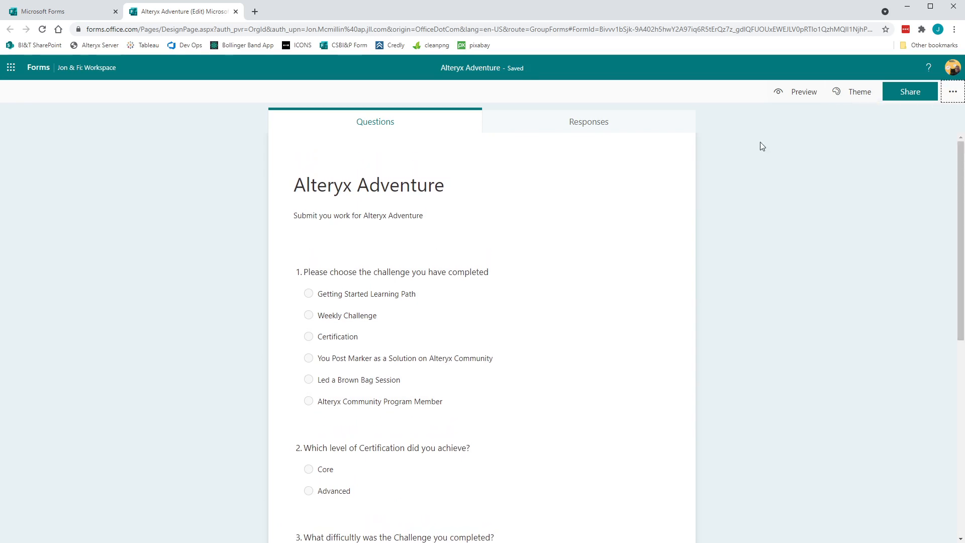
scroll(635, 284, "down", 2)
scroll(624, 263, "up", 2)
left_click(617, 303)
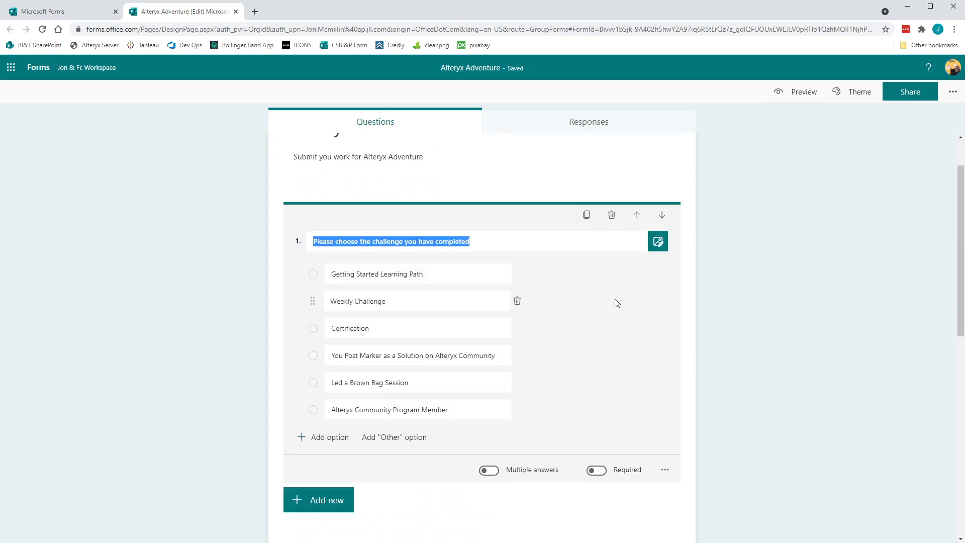
left_click(664, 472)
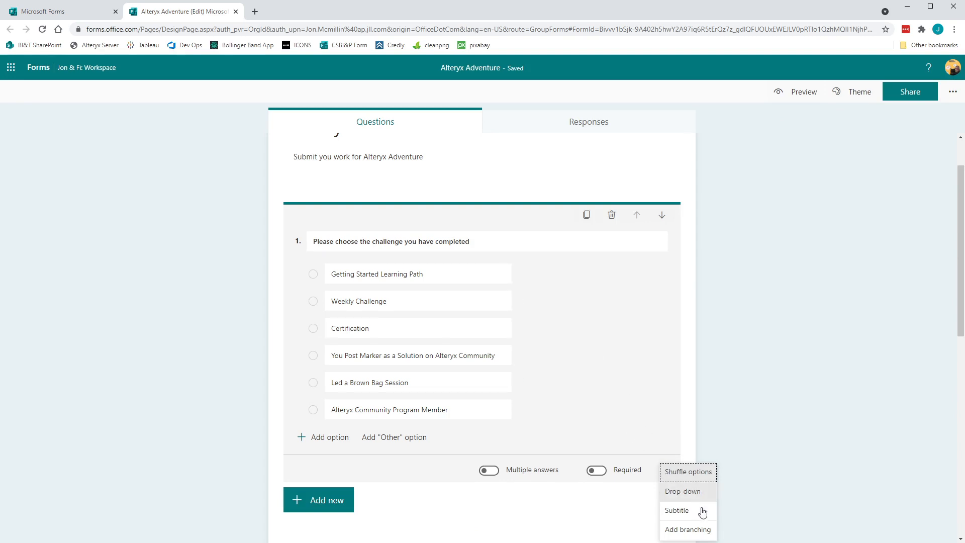
left_click(686, 529)
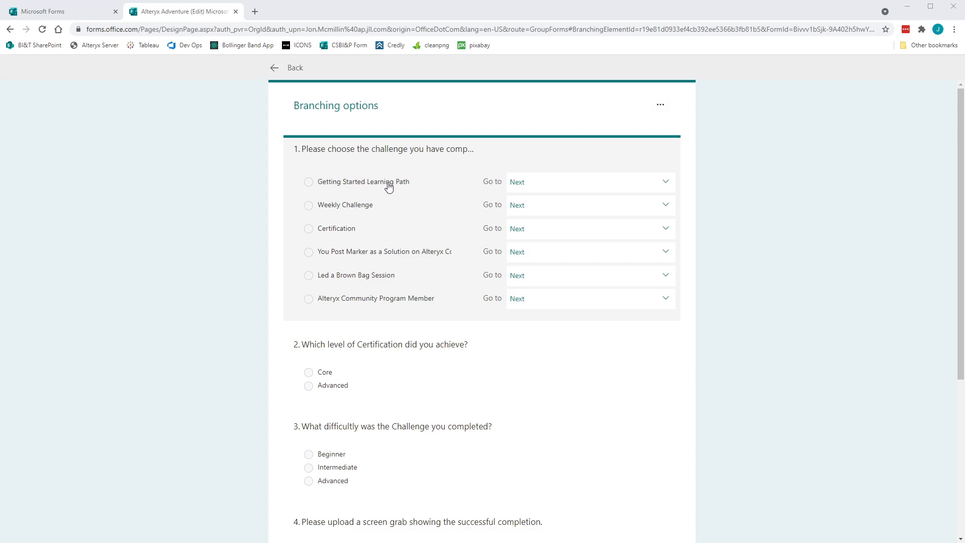
In question 1, branch Getting Started Learning Path to question 4, Weekly Challenge to question 3 and Certification to question 2
left_click(550, 184)
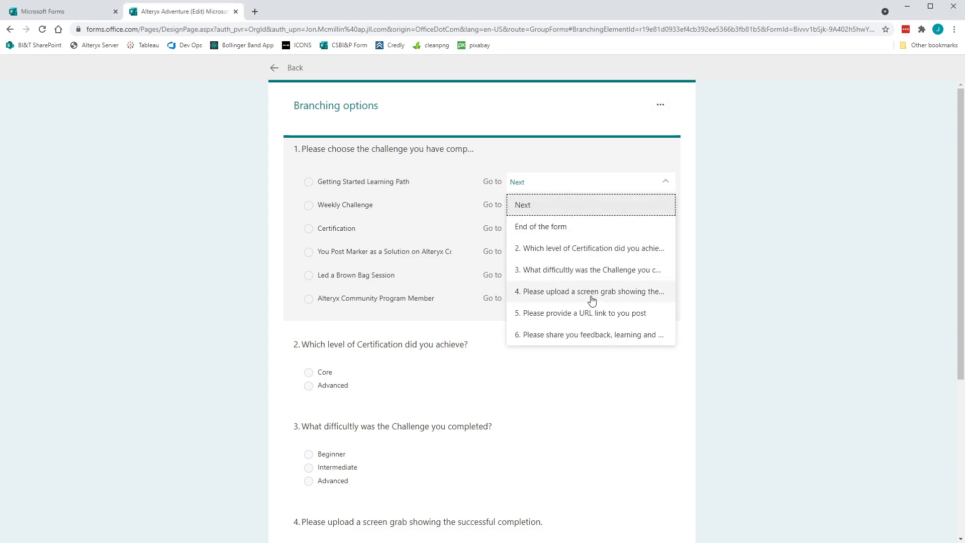
left_click(592, 300)
left_click(546, 207)
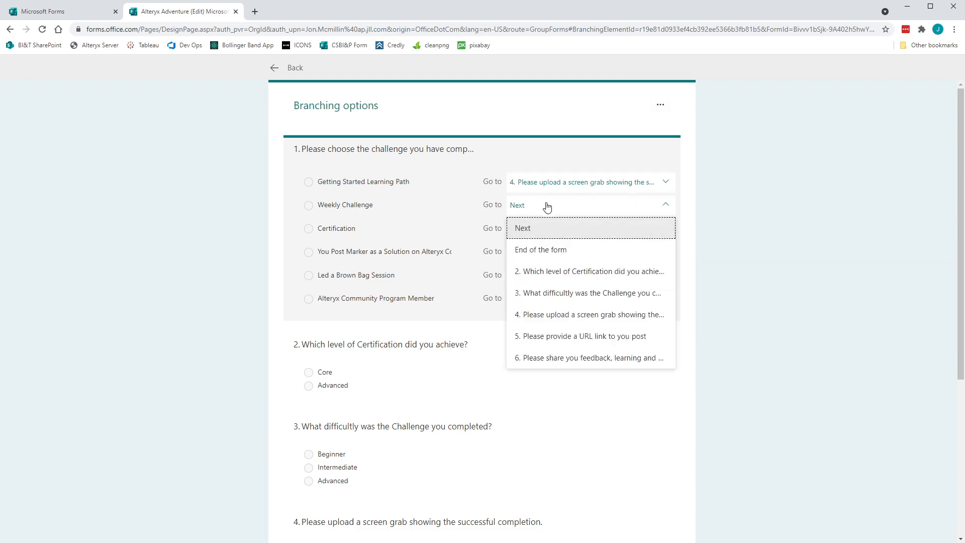
left_click(575, 299)
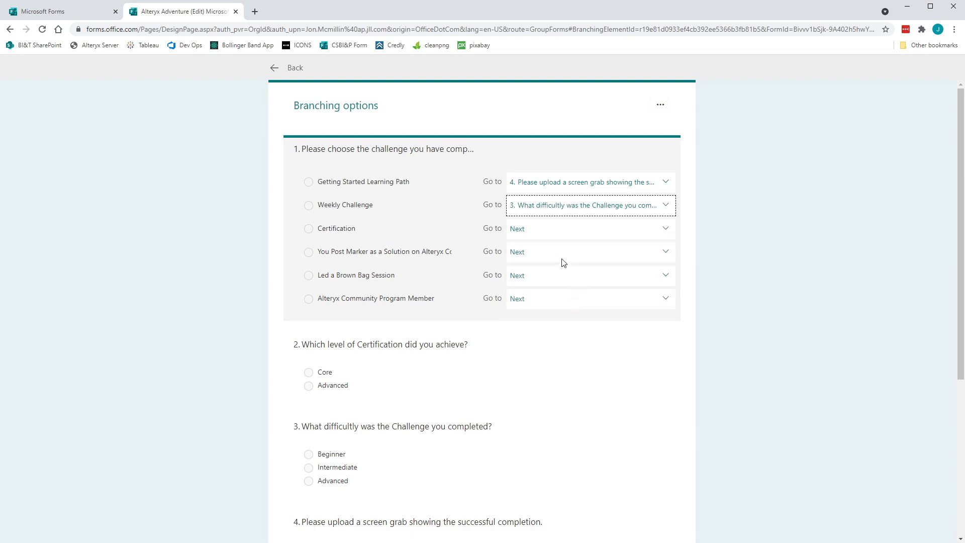
left_click(537, 233)
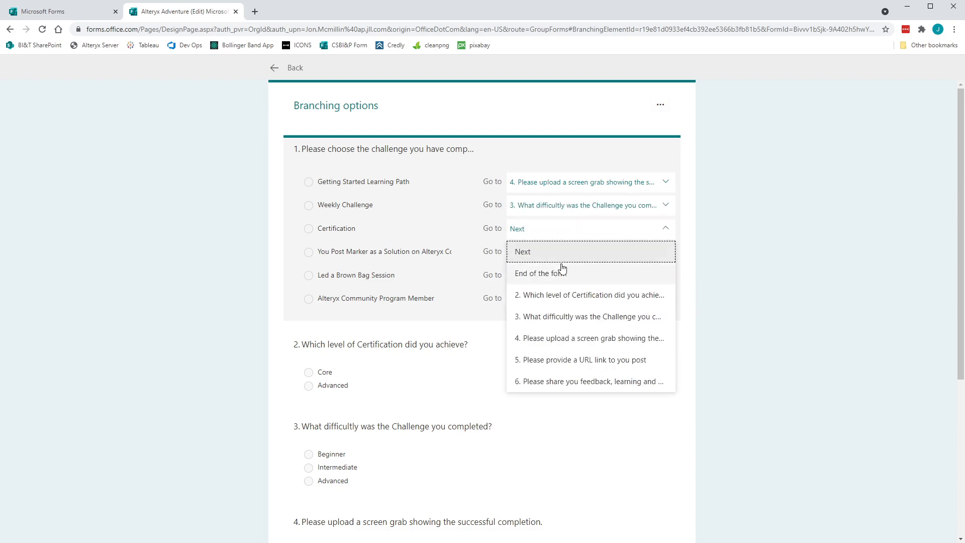
left_click(567, 300)
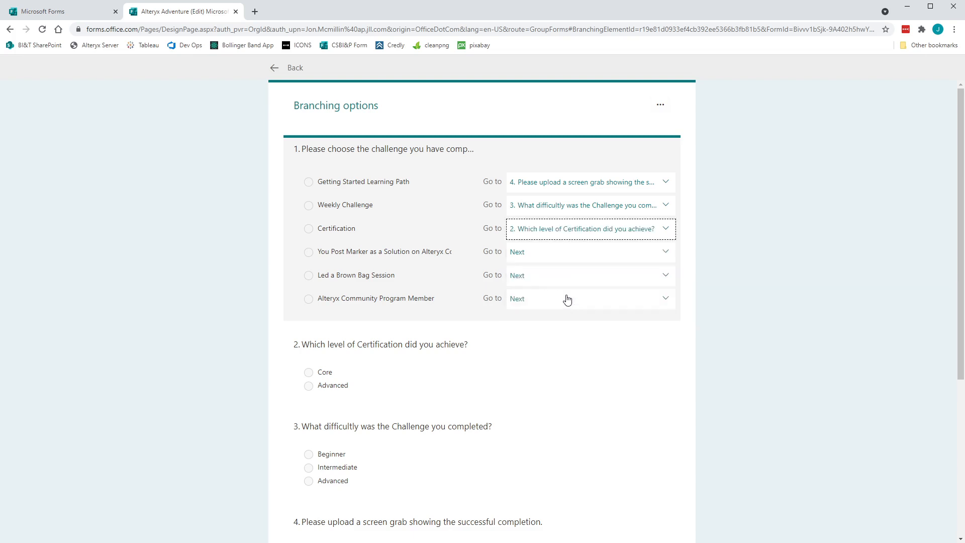
In question 1, branch the Alteryx Community solution post to question 5, and Led a Brown Bag Session and Alteryx Community Program Member to question 4
left_click(527, 255)
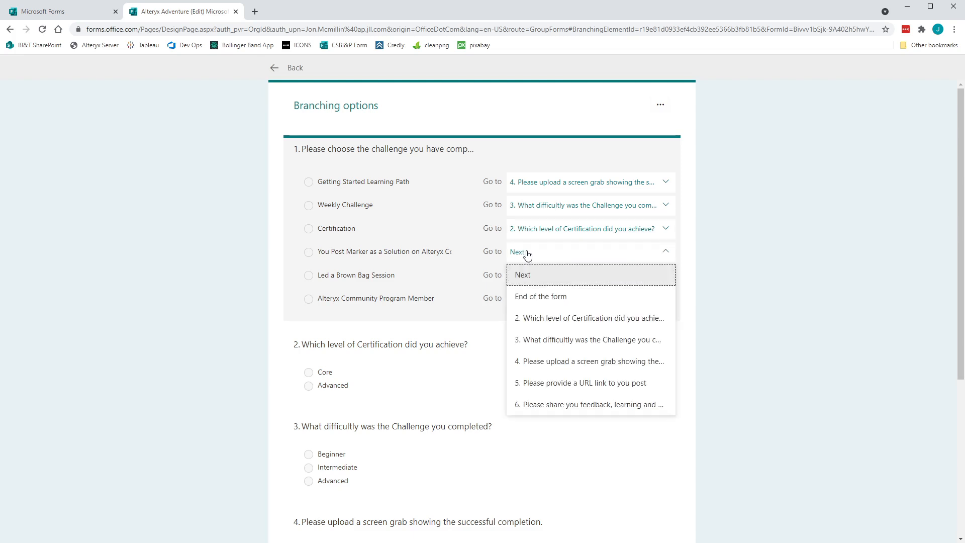
left_click(542, 383)
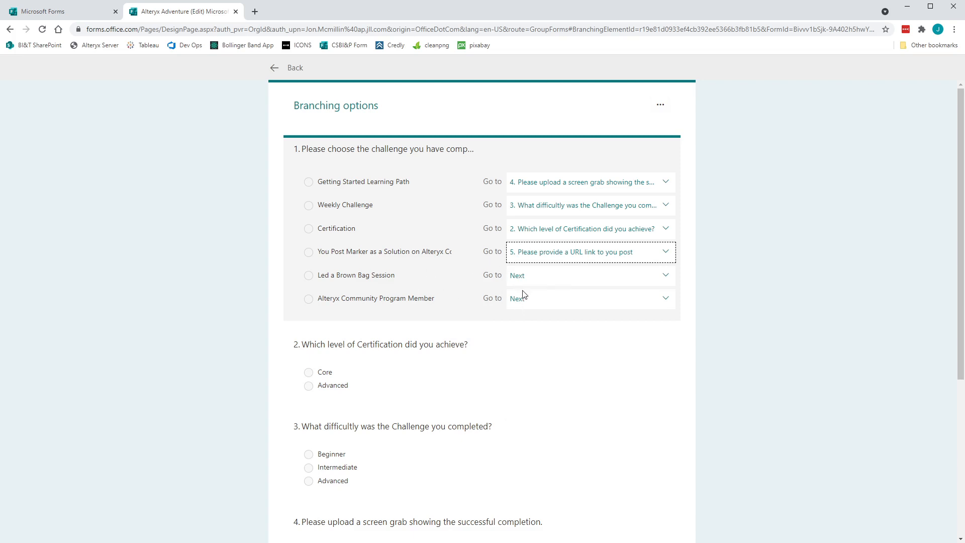
left_click(557, 279)
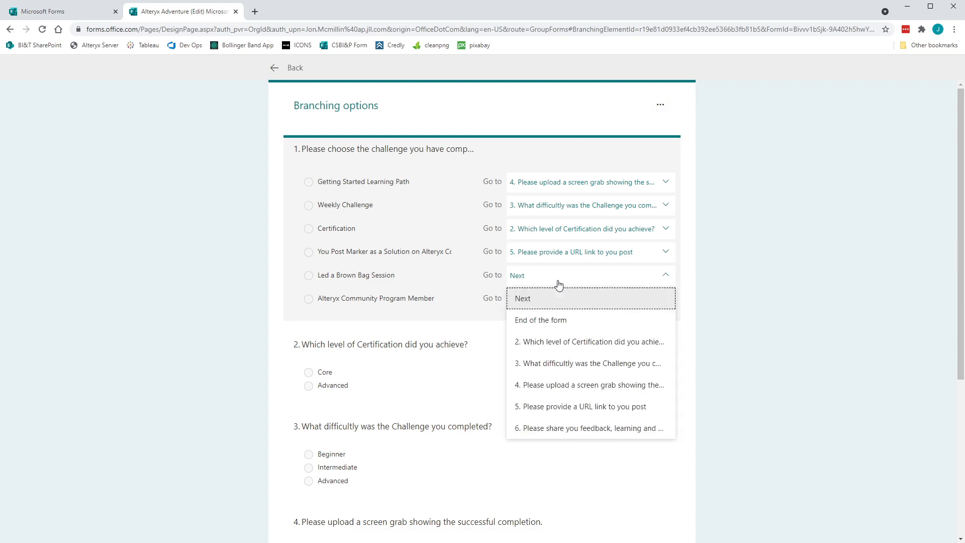
left_click(592, 384)
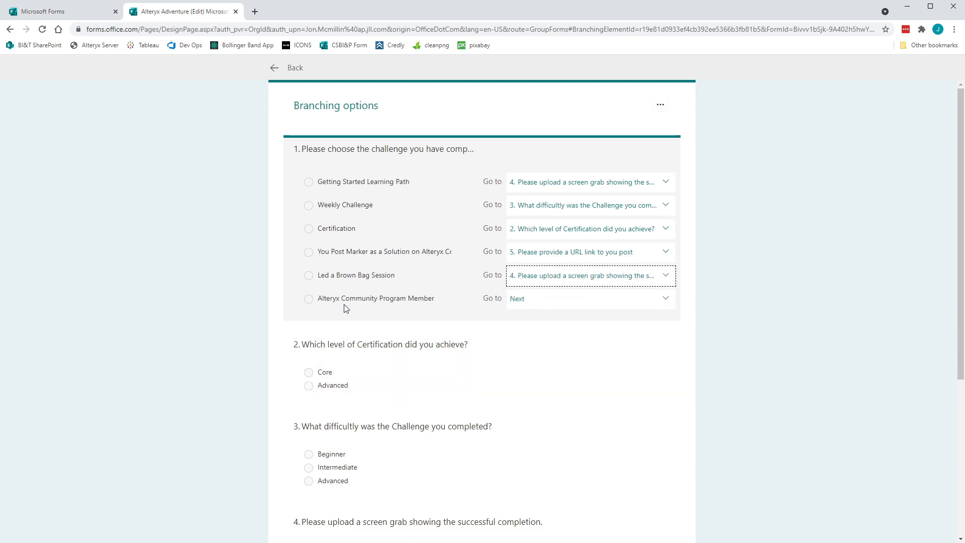
left_click(563, 303)
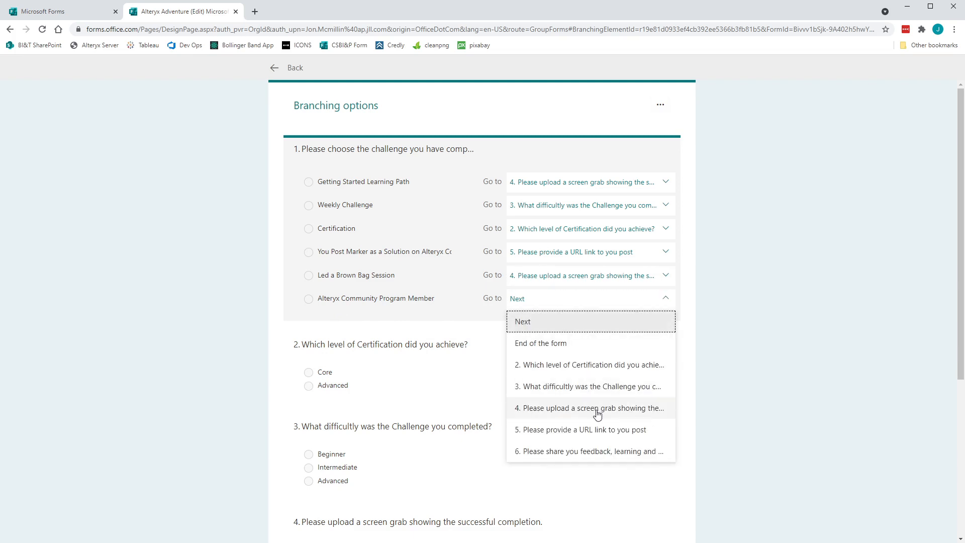
left_click(595, 410)
In question 2 on certification level, branch both Core and Advanced to question 4, the screen grab upload
scroll(564, 417, "down", 1)
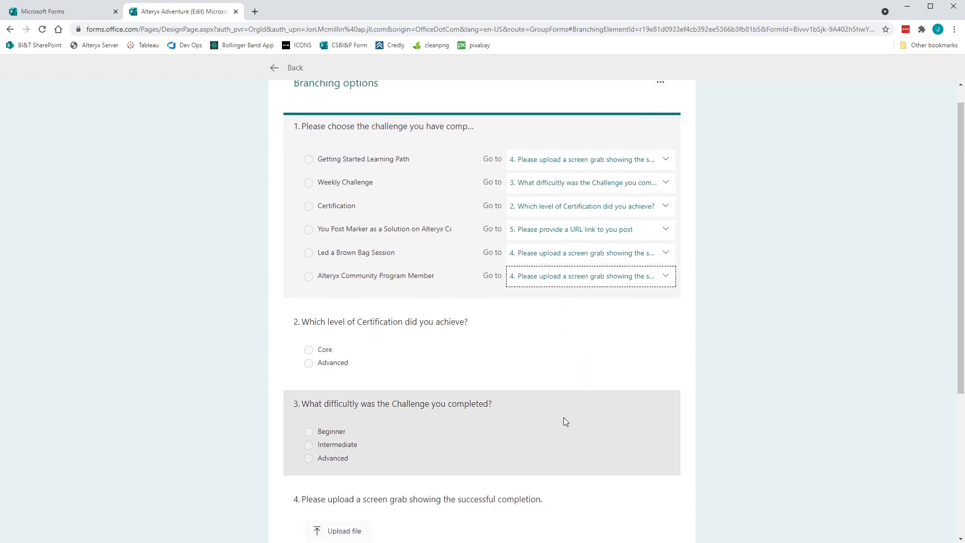
scroll(517, 345, "down", 3)
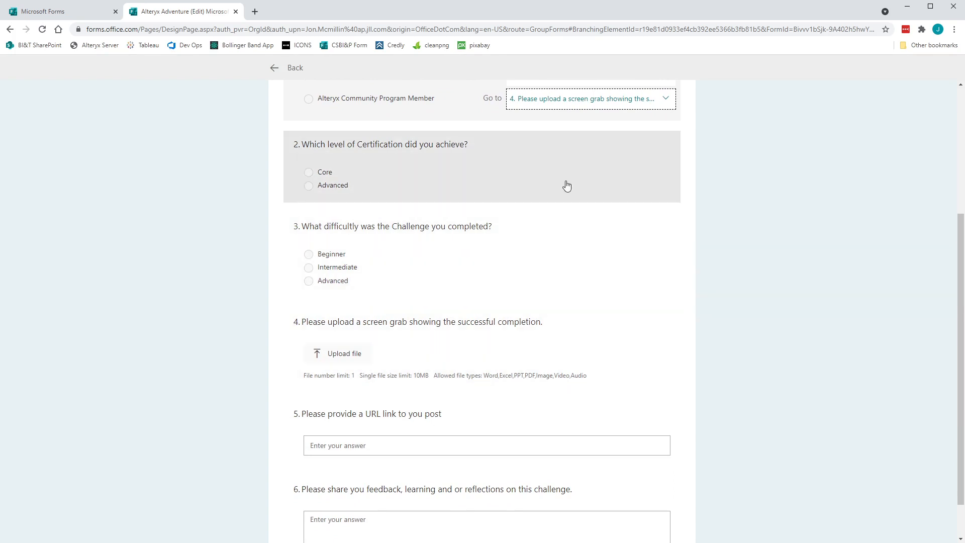
left_click(566, 185)
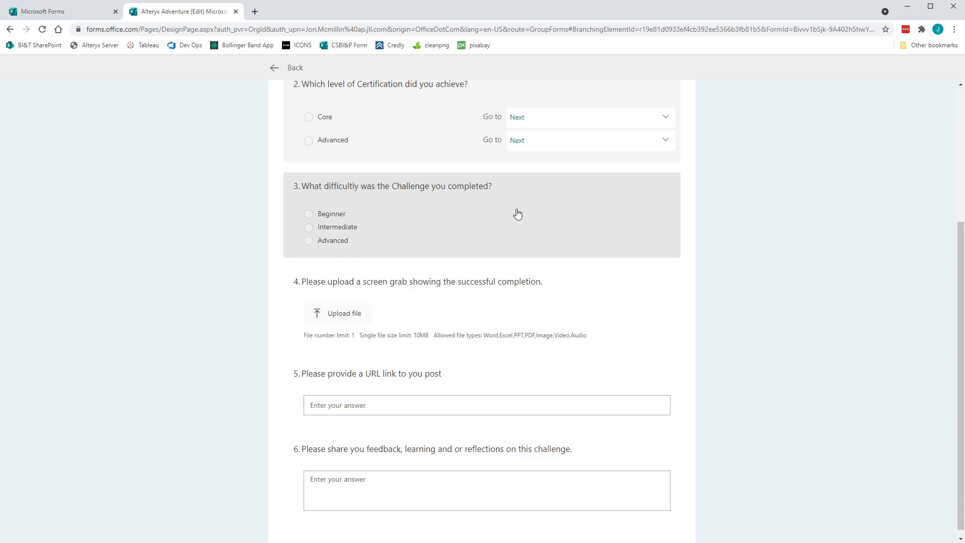
scroll(517, 201, "up", 1)
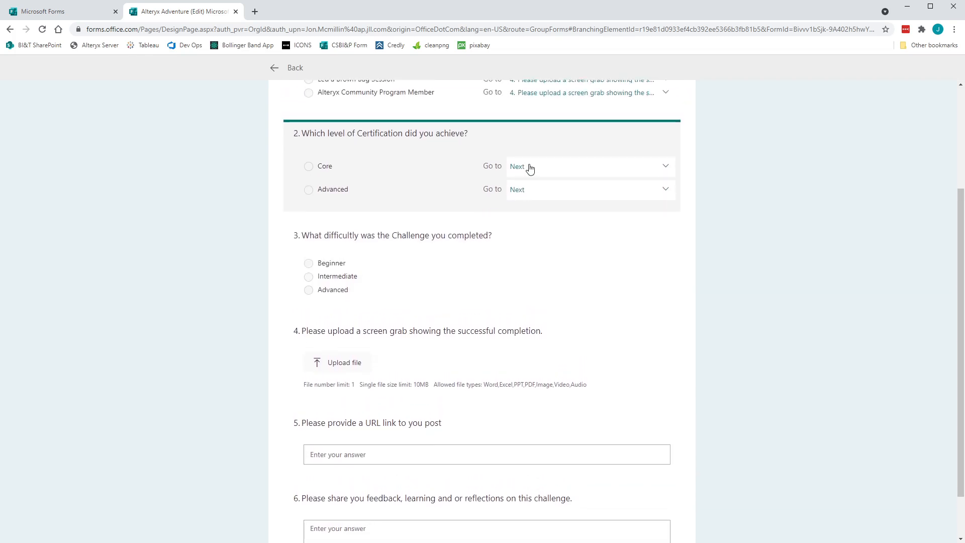
left_click(530, 167)
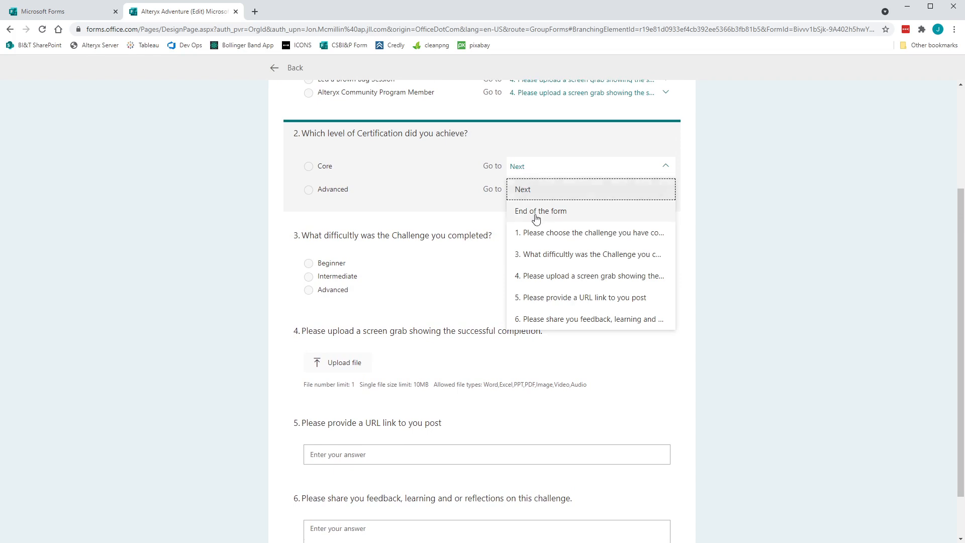
left_click(593, 274)
left_click(547, 192)
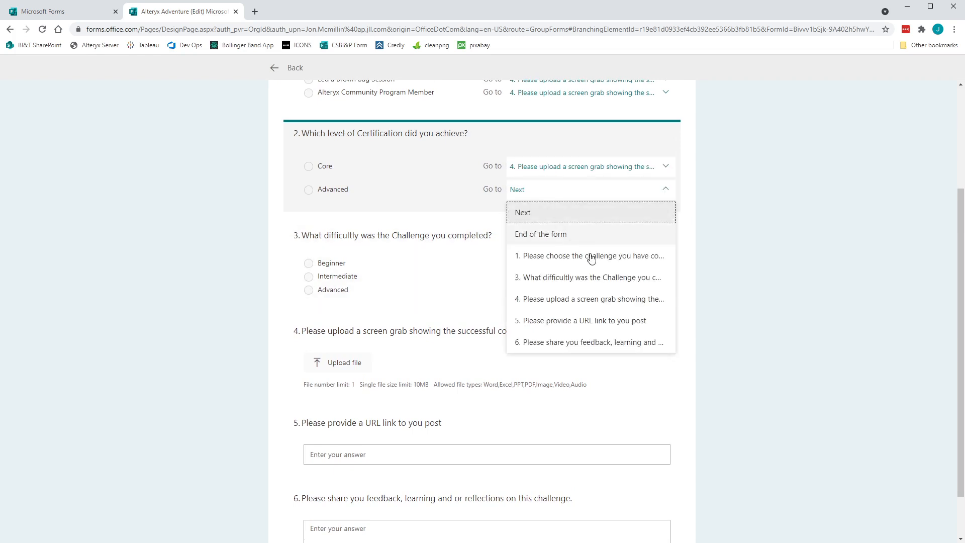
left_click(618, 299)
In question 3 on challenge difficulty, branch Beginner, Intermediate and Advanced to question 5, the URL link to the post
left_click(543, 271)
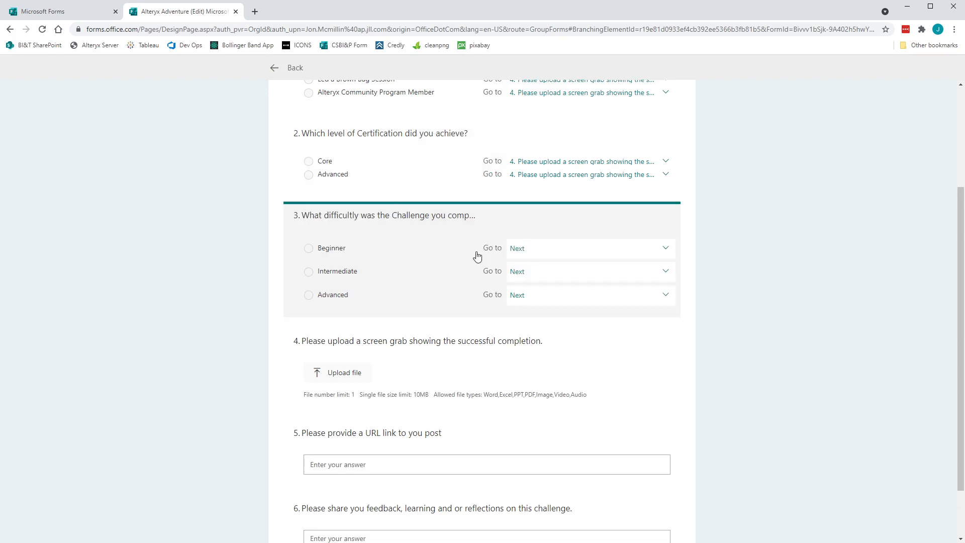
left_click(544, 251)
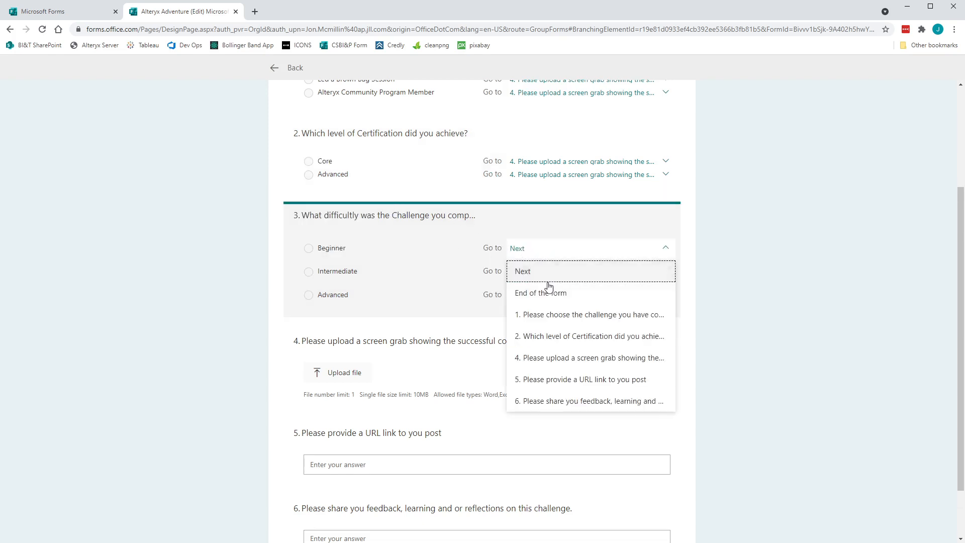
left_click(572, 382)
left_click(536, 274)
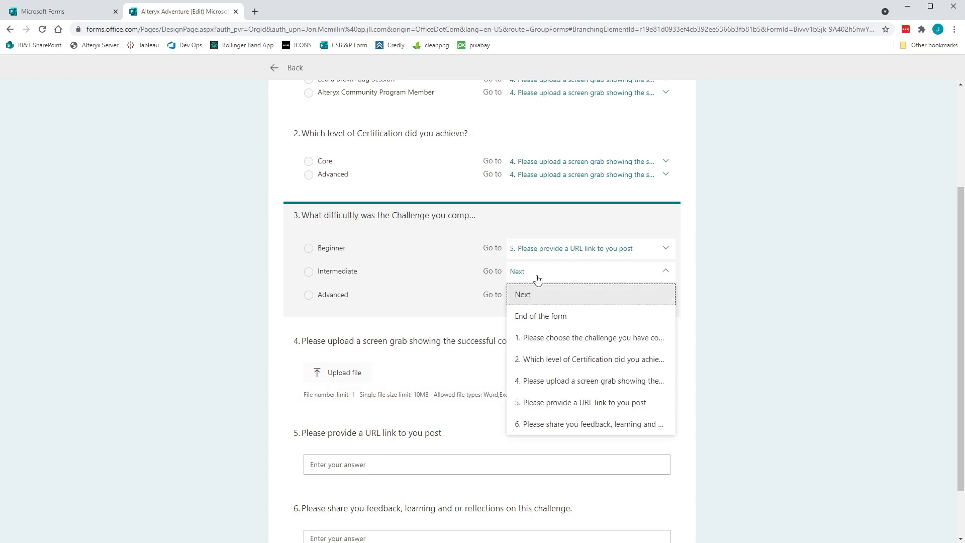
left_click(584, 402)
left_click(569, 300)
left_click(548, 425)
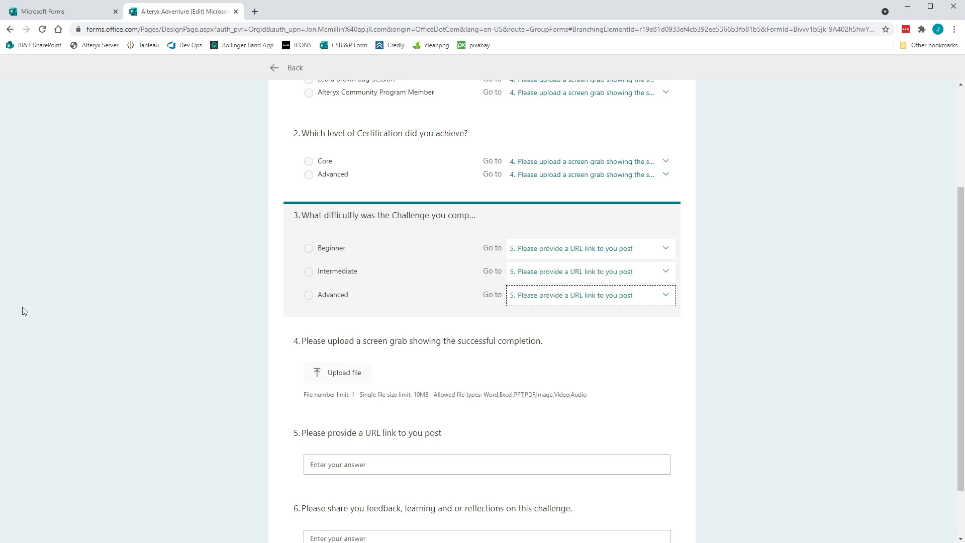
Branch question 4, the screen grab upload, to feedback question 6, review all branches and return to the form's questions
left_click(617, 393)
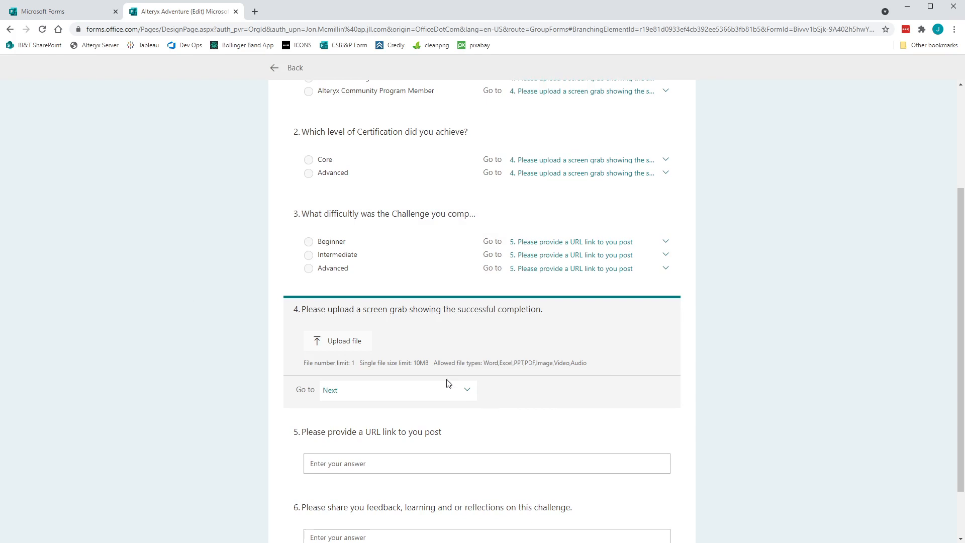
left_click(461, 394)
scroll(442, 457, "down", 2)
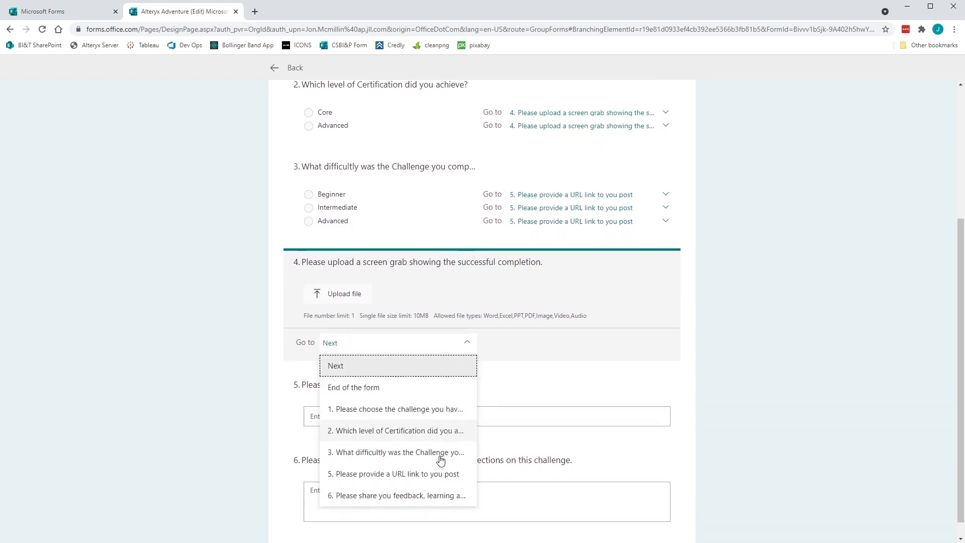
left_click(417, 475)
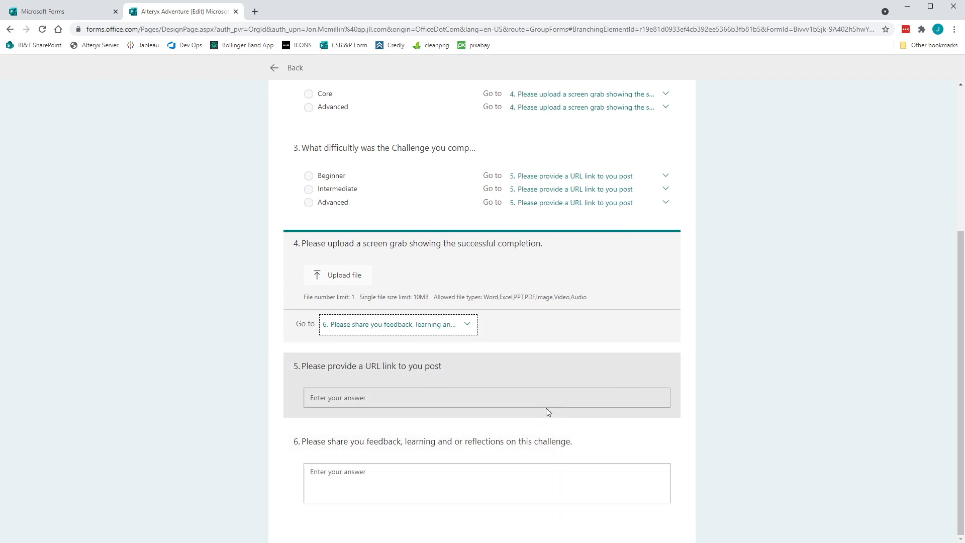
scroll(561, 403, "up", 5)
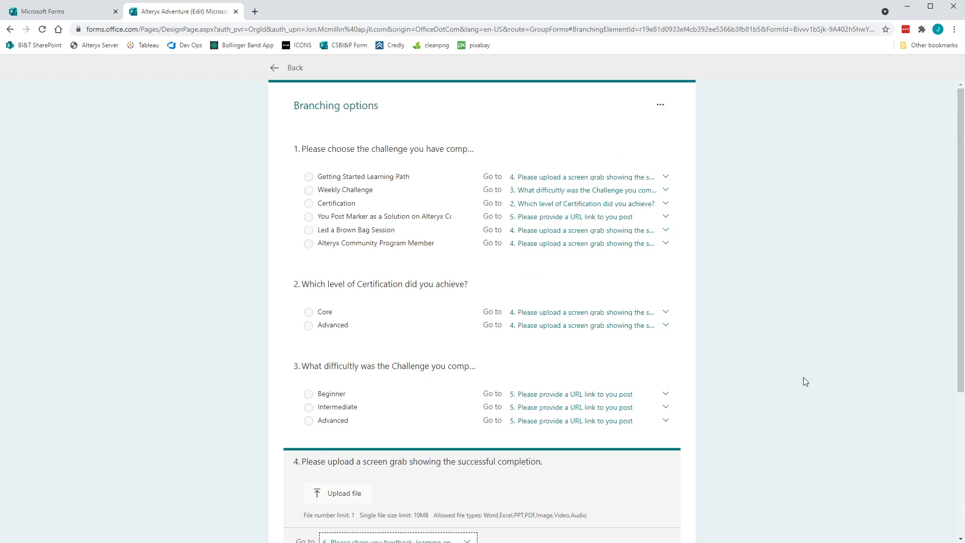
scroll(803, 385, "down", 4)
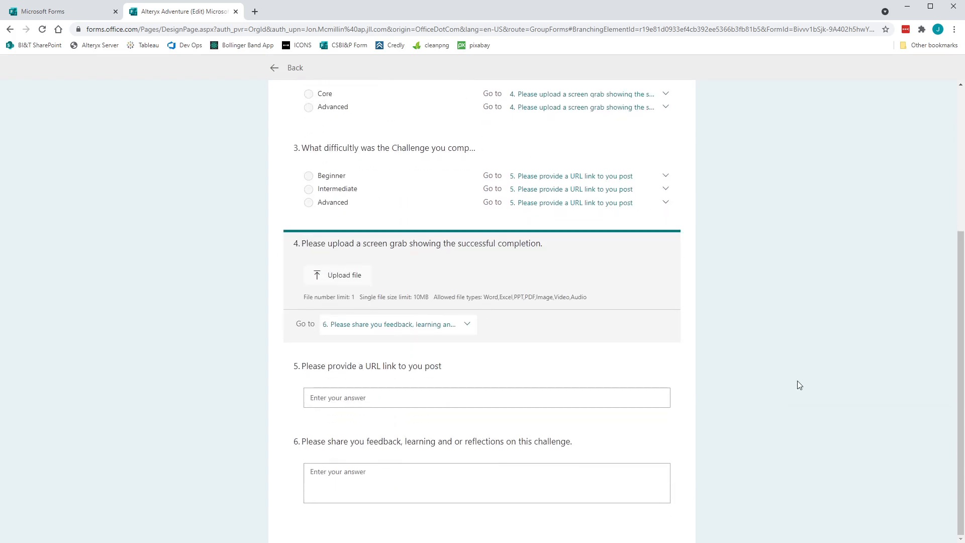
scroll(799, 385, "up", 4)
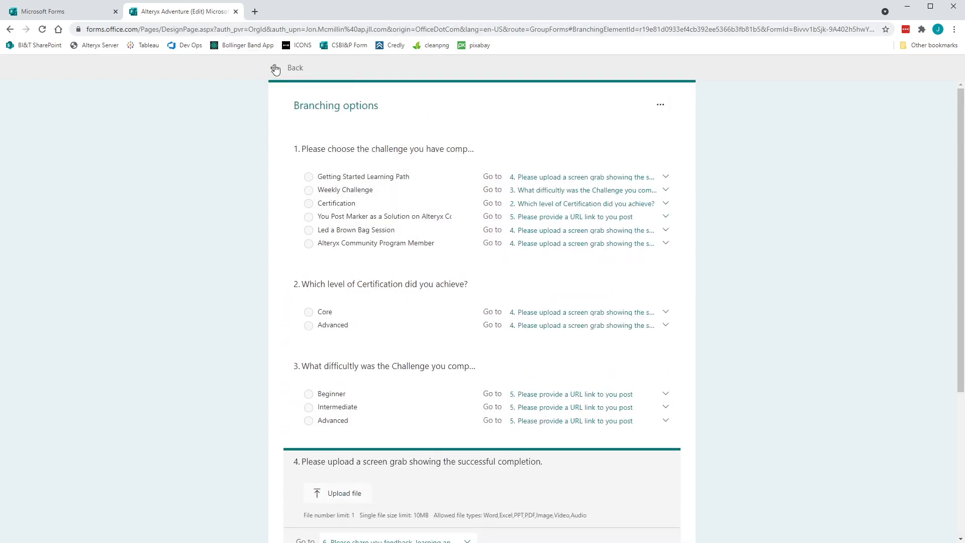
left_click(296, 68)
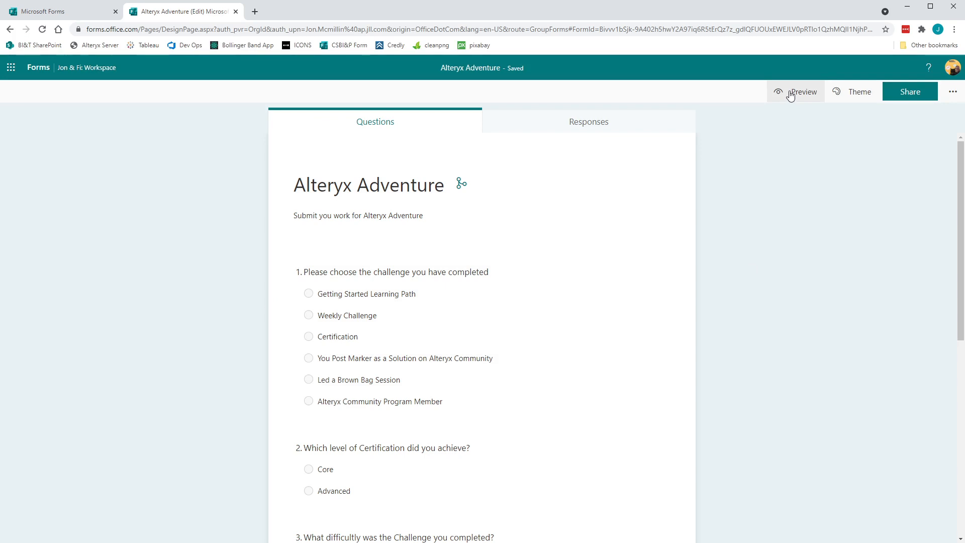
Preview the form and test the branch for Getting Started Learning Path
left_click(790, 95)
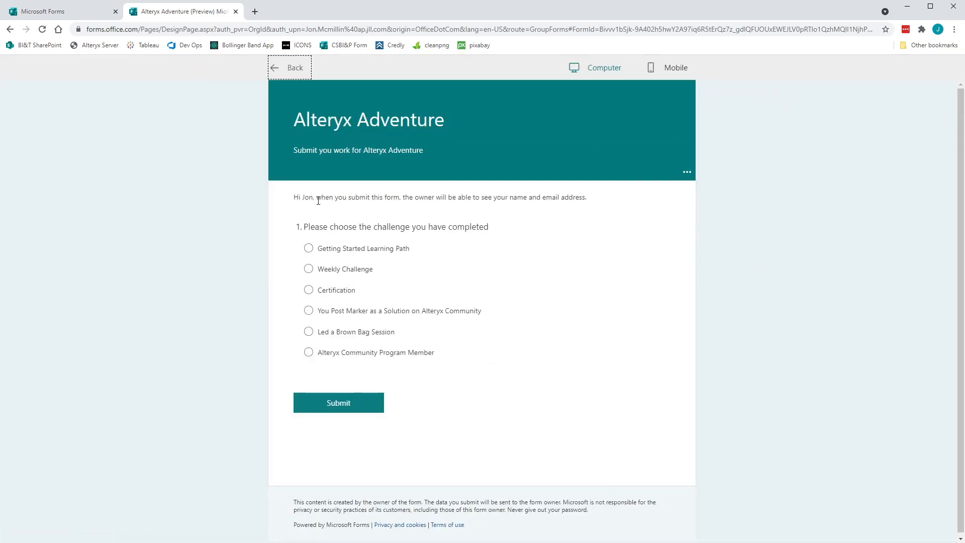
left_click(331, 253)
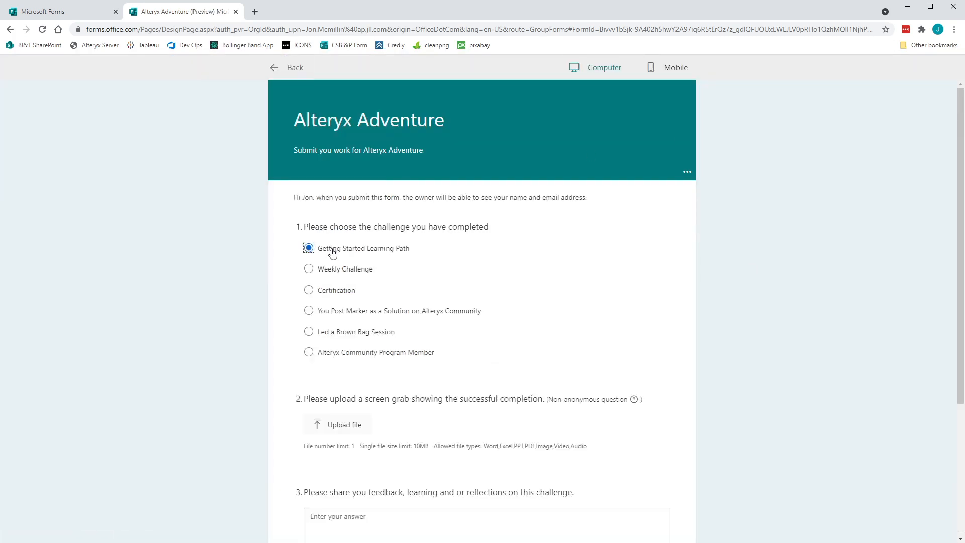
scroll(372, 271, "down", 2)
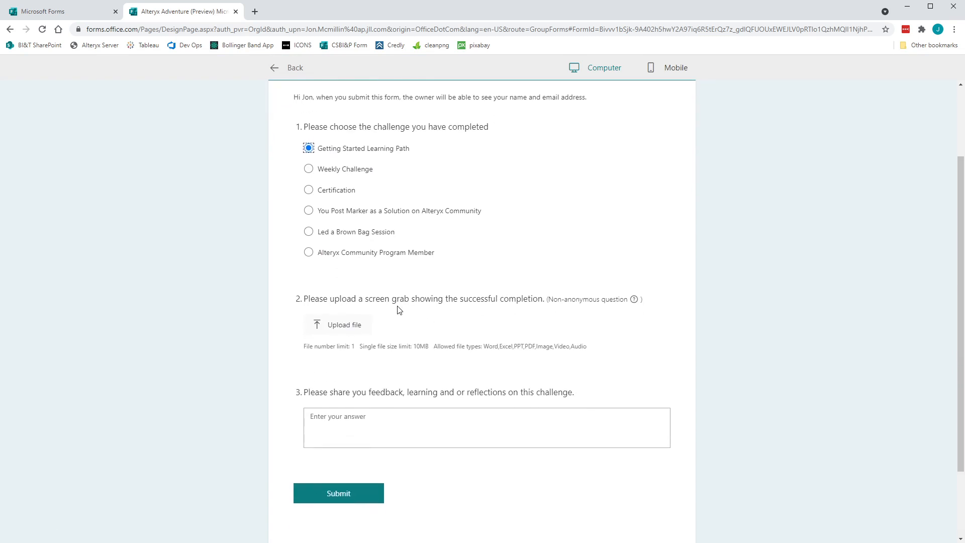
Test the Weekly Challenge branch in the preview with the difficulty Intermediate
left_click(361, 171)
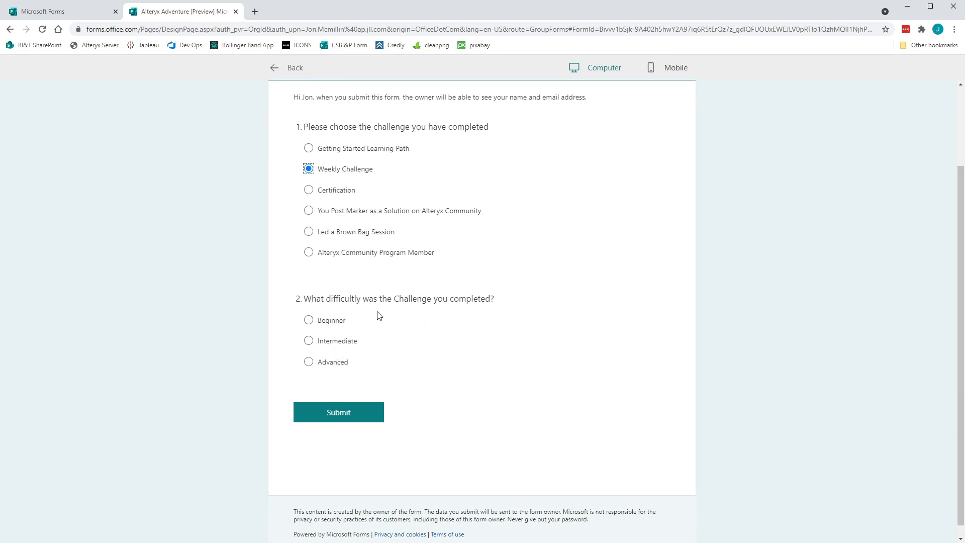
left_click(329, 346)
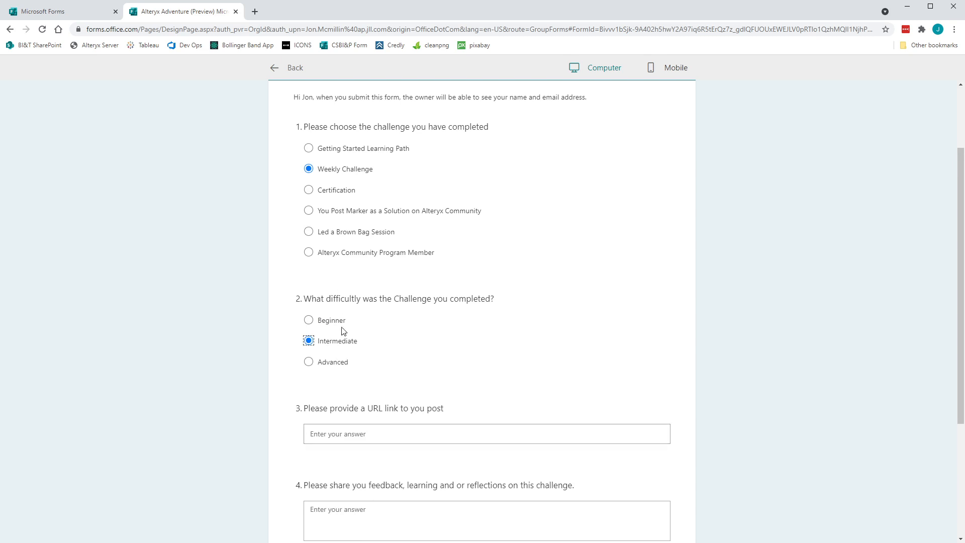
scroll(369, 376, "down", 2)
scroll(387, 290, "up", 3)
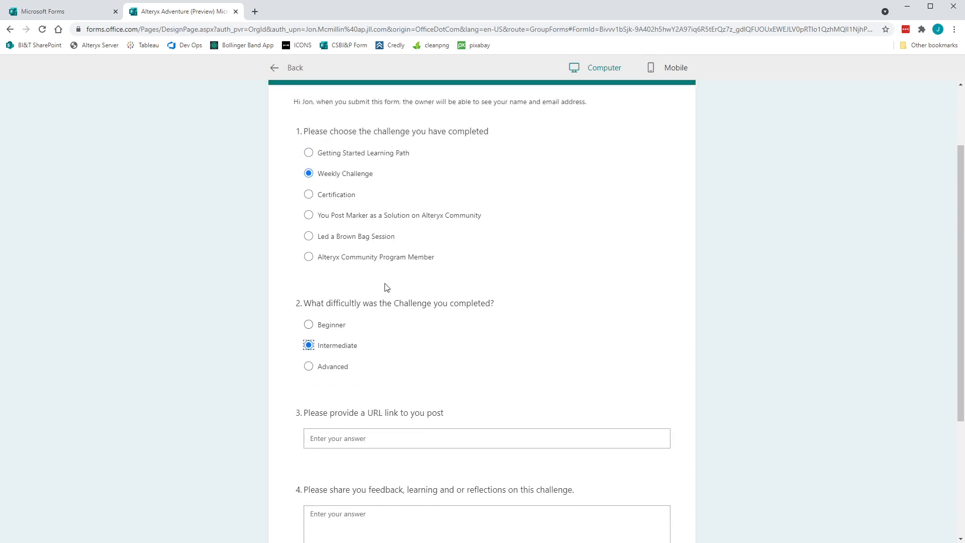
Test the Certification branch in the preview with the level Core
left_click(333, 241)
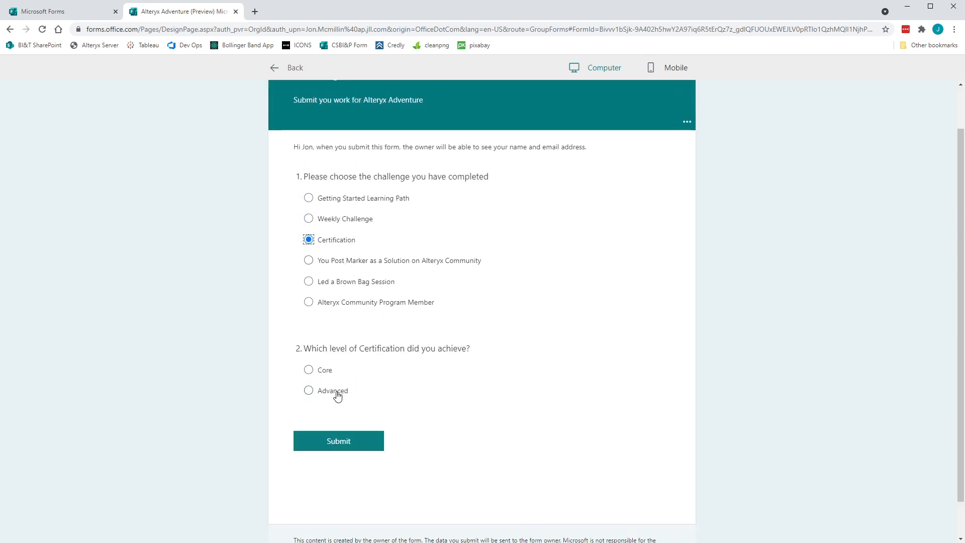
left_click(328, 372)
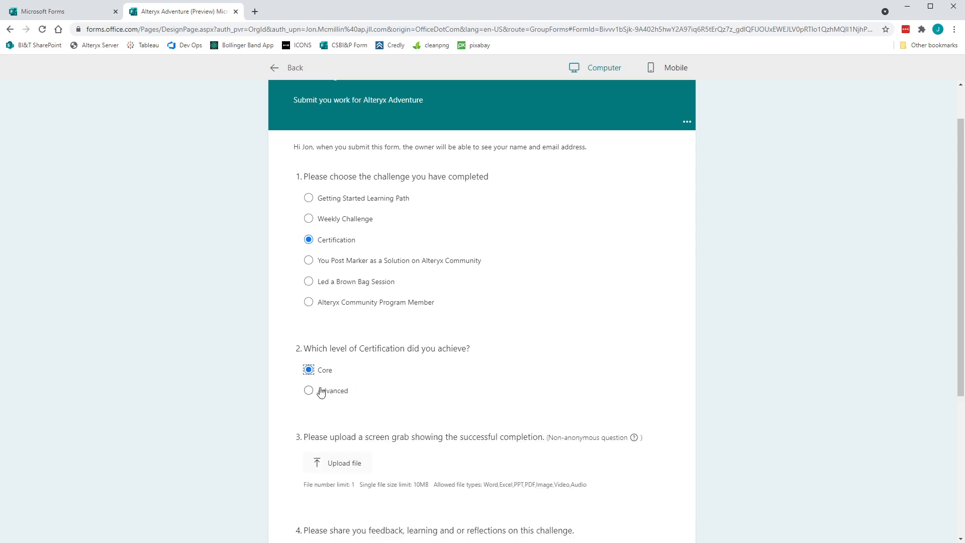
Test the branches for a marked solution post, Led a Brown Bag Session and Alteryx Community Program Member, and leave the preview
scroll(351, 400, "down", 1)
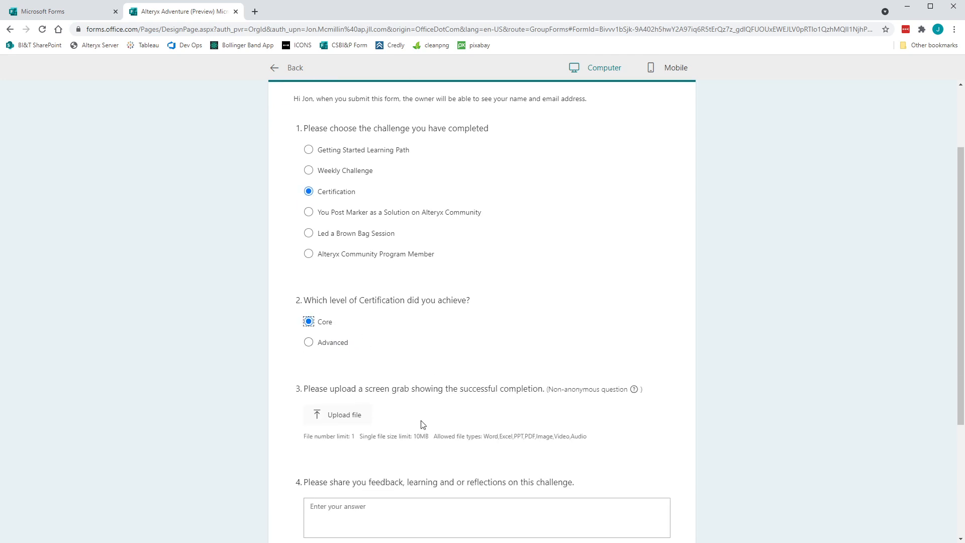
left_click(331, 211)
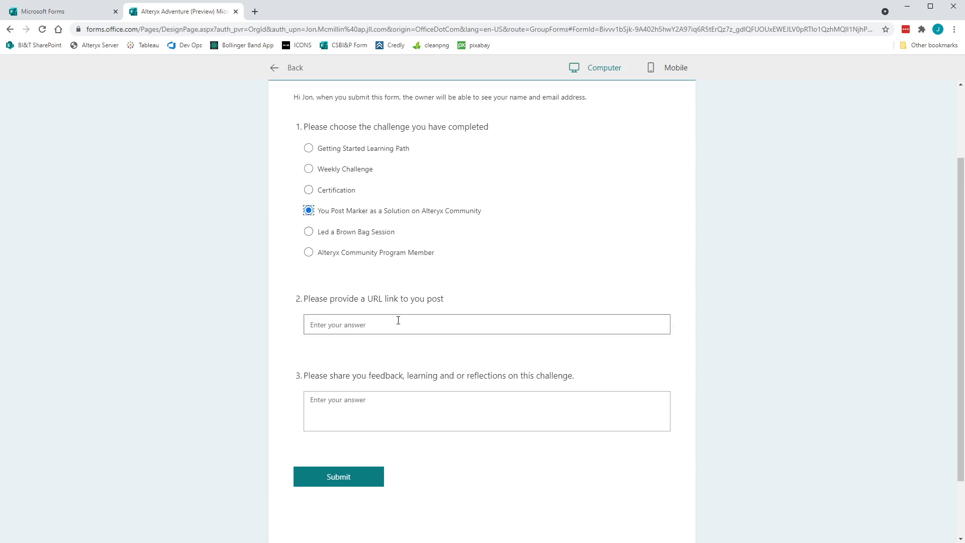
left_click(347, 228)
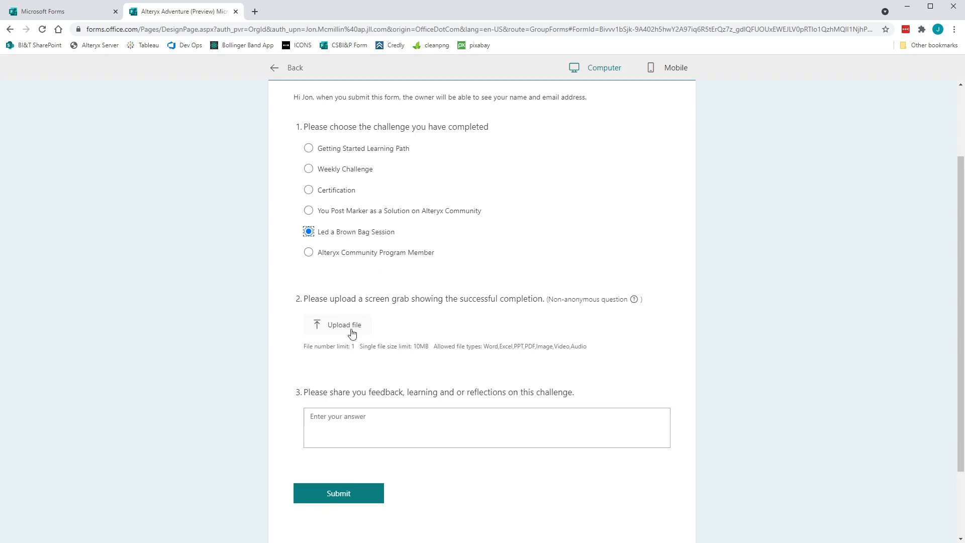
left_click(358, 257)
scroll(489, 371, "up", 2)
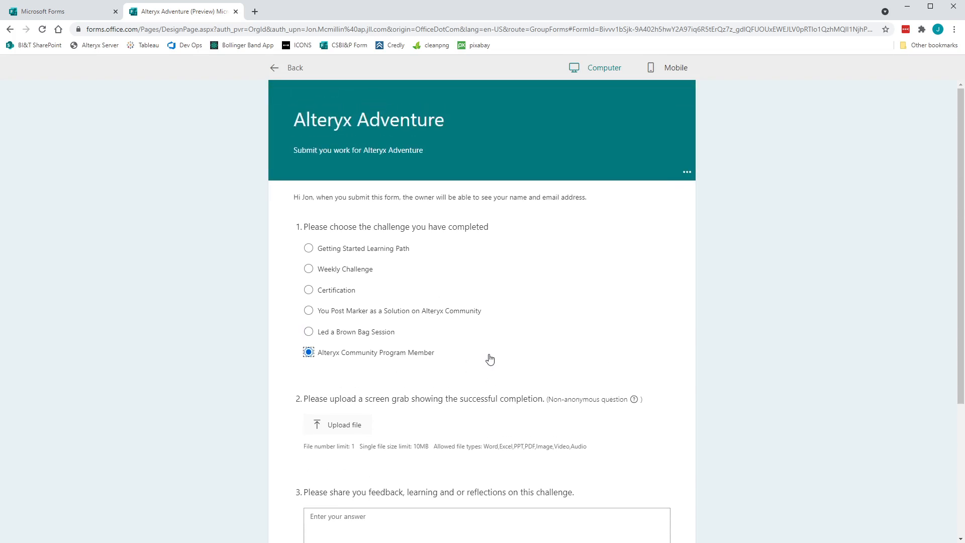
left_click(276, 68)
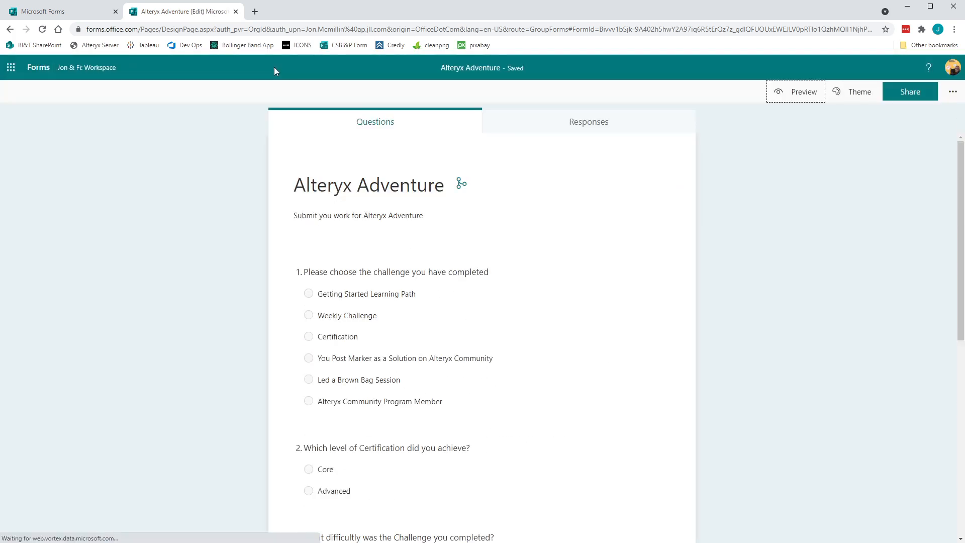
Correct the fourth option of question 1 to "You Post Marked as a Solution on Alteryx Community"
left_click(396, 363)
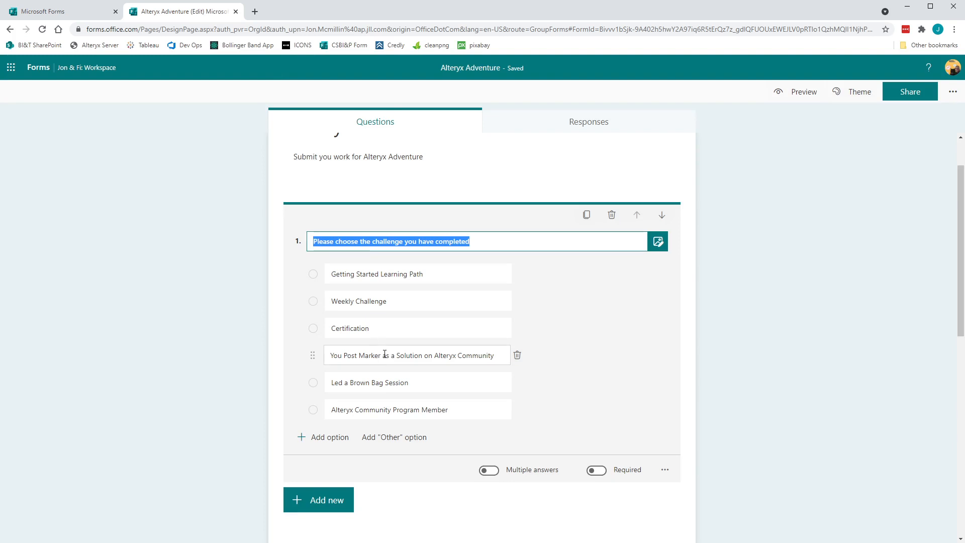
left_click(379, 357)
key("Right")
key("Left")
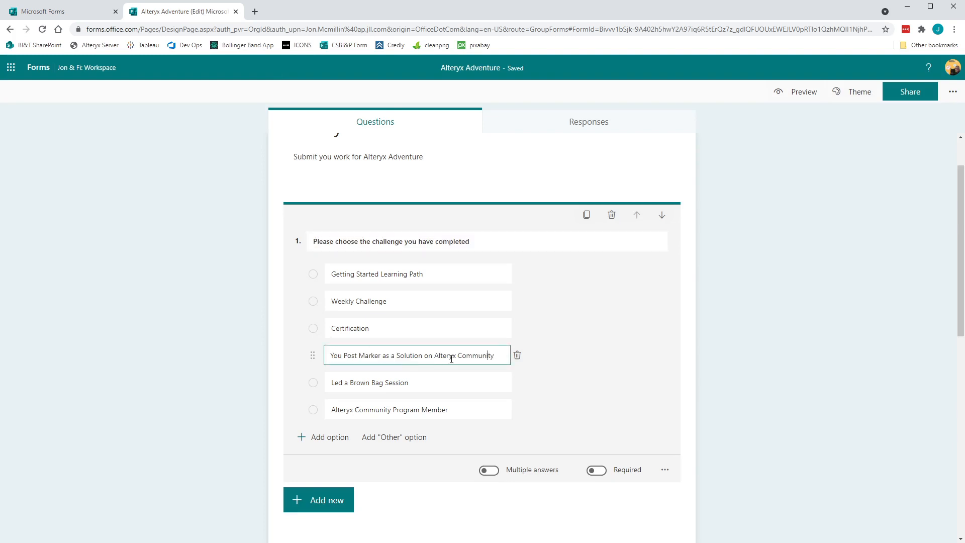
key("Left")
key("Left")
key("Left")
key("Left")
key("Left")
key("Left")
key("Left")
key("Left")
key("Left")
key("Left")
key("Left")
key("Left")
key("Left")
key("Left")
key("Left")
key("Left")
key("Left")
key("Left")
key("Left")
key("Left")
key("BackSpace")
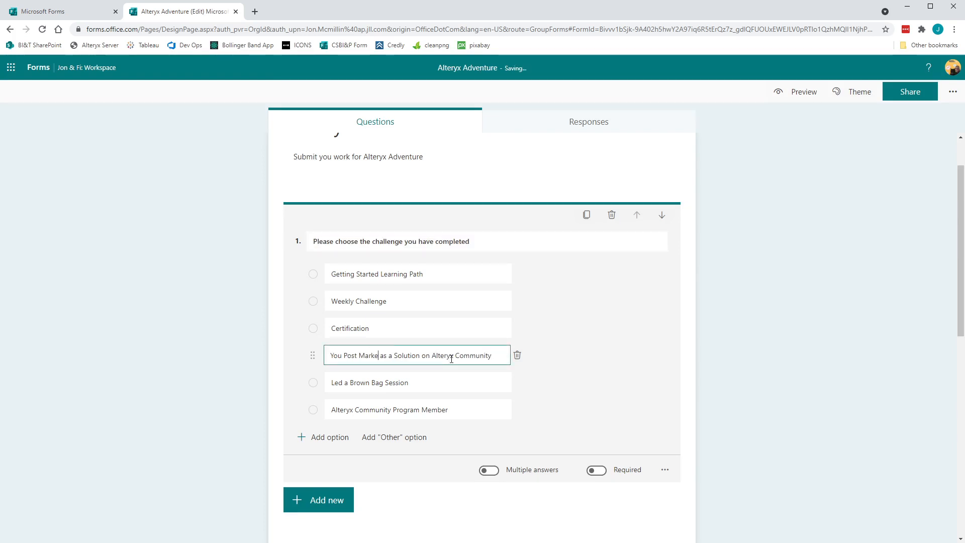
type("d")
left_click(701, 342)
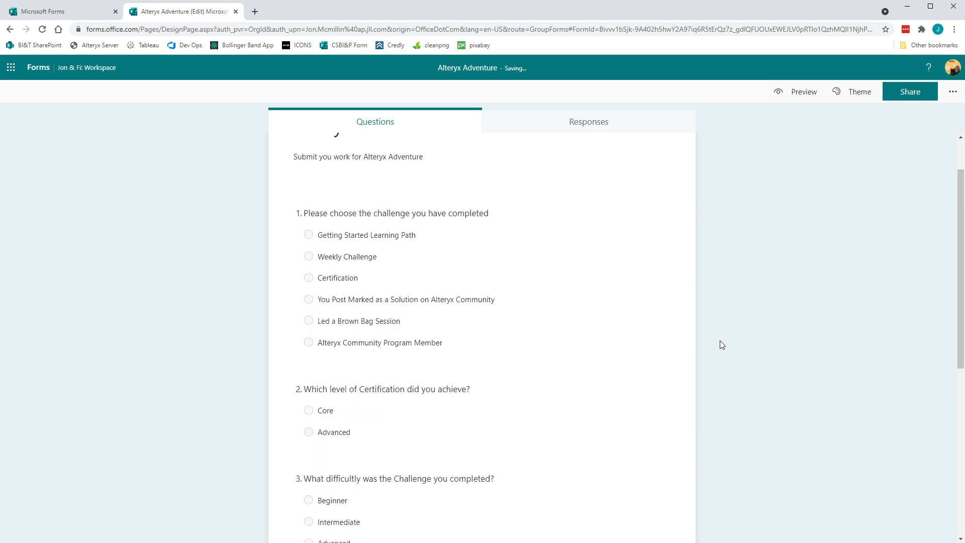
Look over the form's questions and examine its settings for who can respond, response options and receipts
scroll(443, 338, "down", 3)
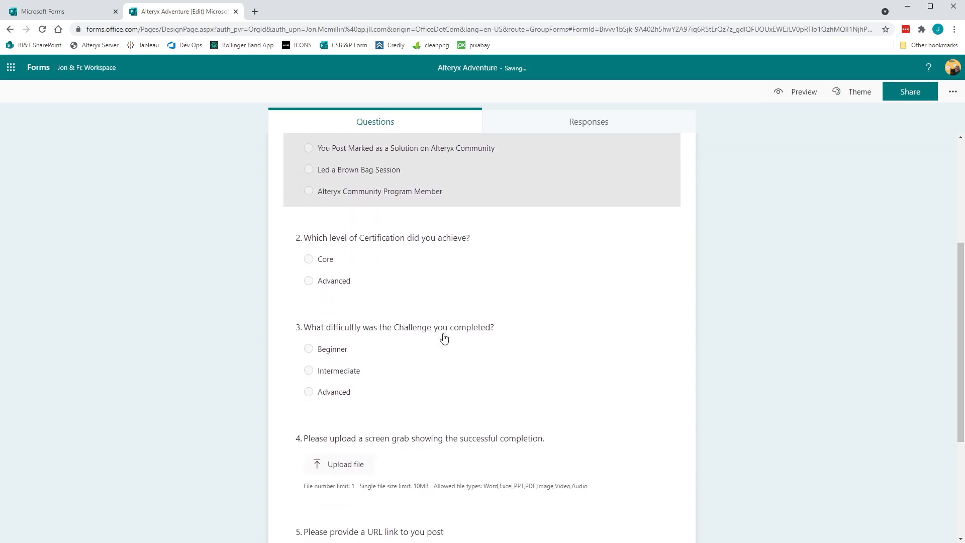
scroll(444, 338, "down", 4)
scroll(444, 338, "up", 8)
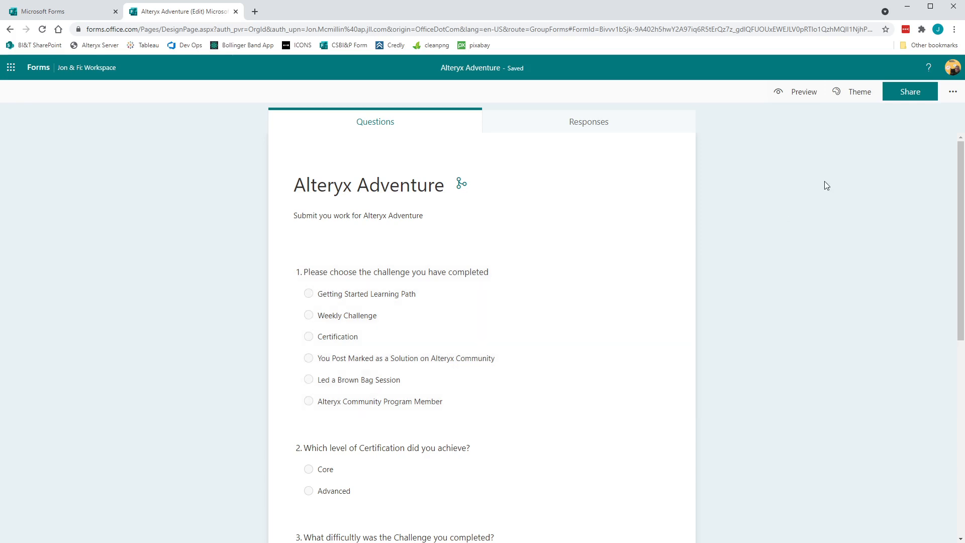
left_click(953, 95)
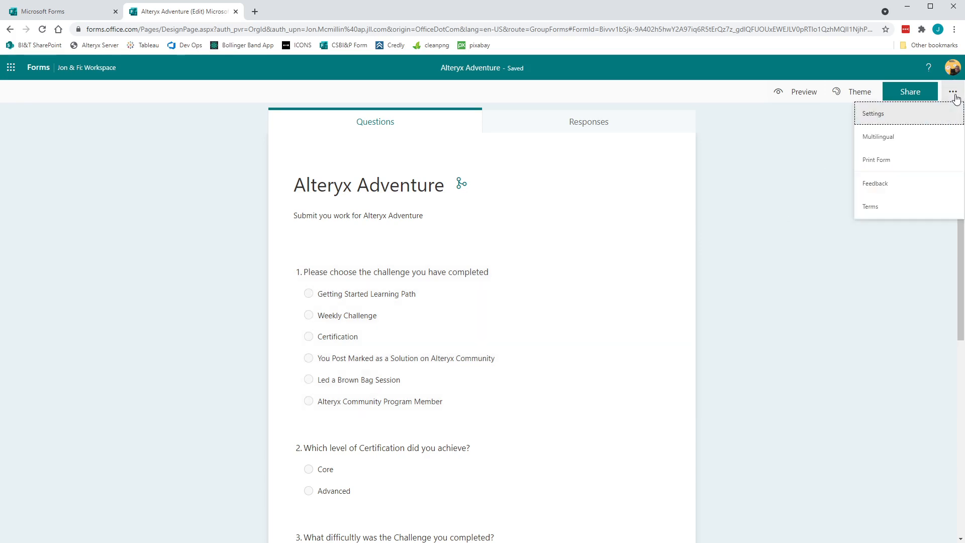
left_click(896, 117)
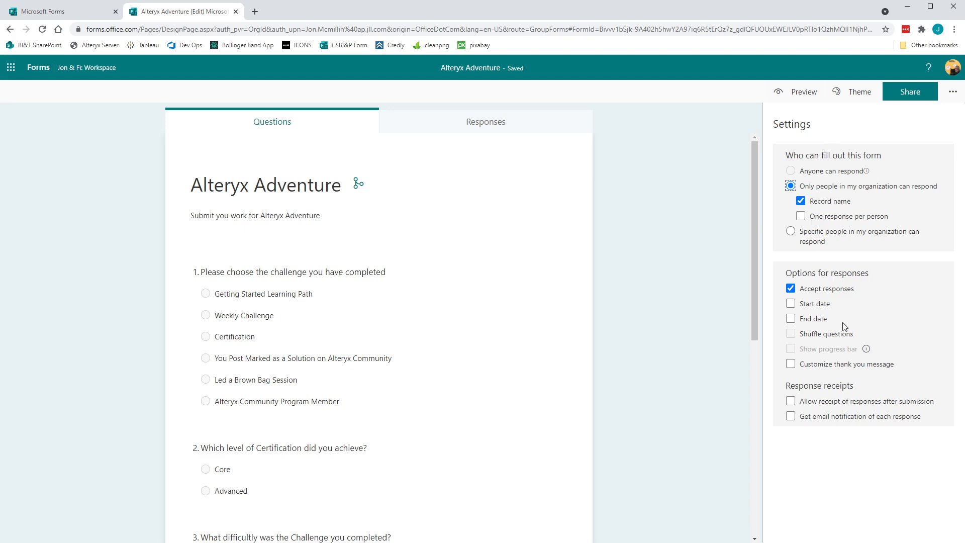
Open the form's sharing options for sending it and collecting responses
left_click(921, 96)
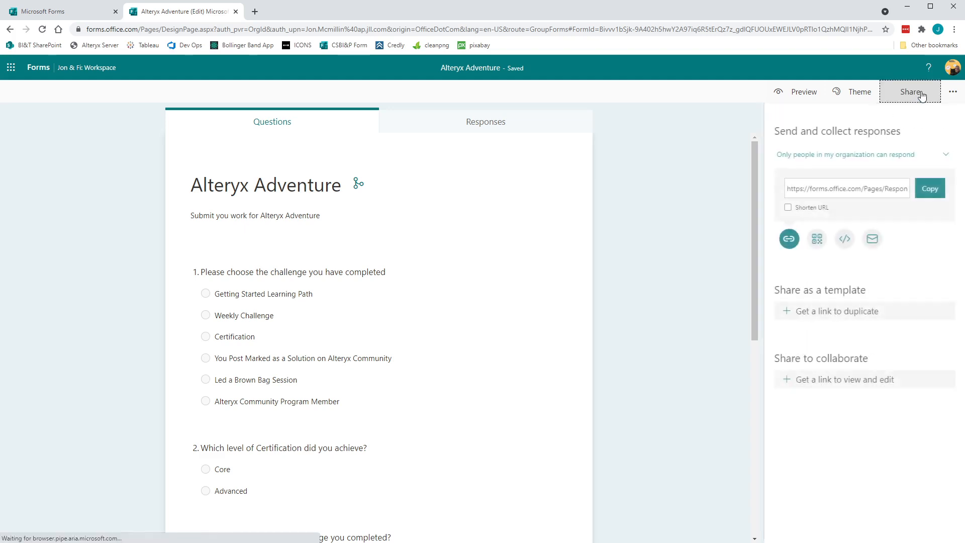